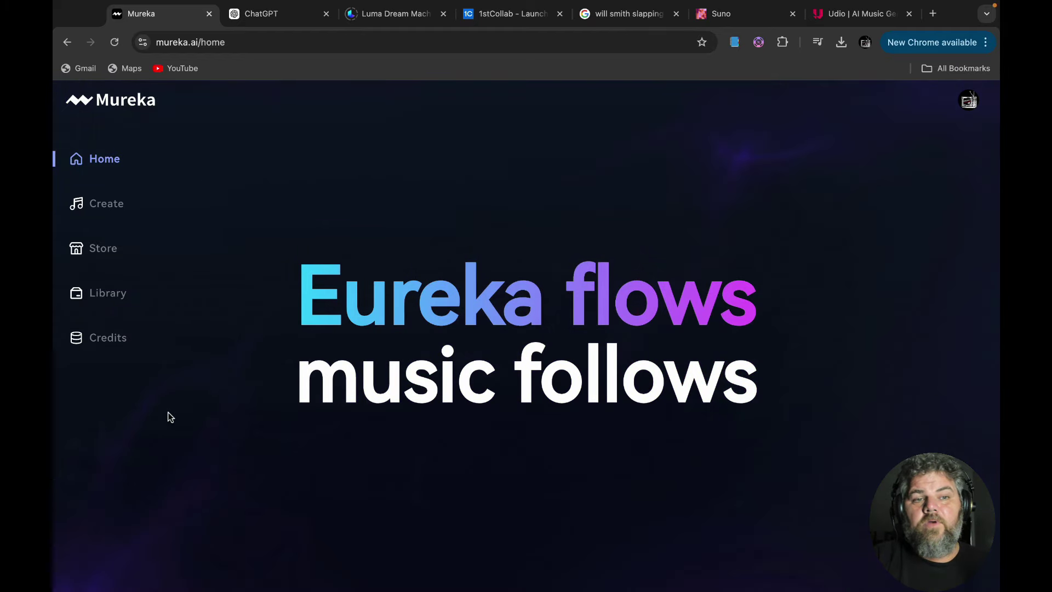
Step: Open Mureka's Create page from the left sidebar
{"action": "left_click", "coordinate": [99, 204]}
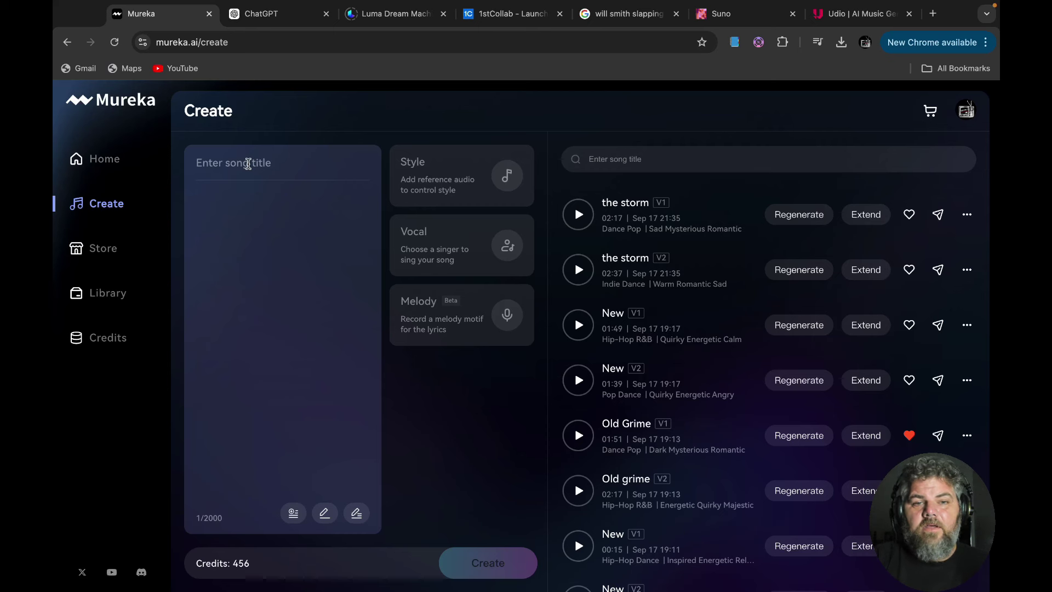
Step: Title the song 'new song', check the lyrics in the ChatGPT tab, then return to Mureka
{"action": "left_click", "coordinate": [248, 163]}
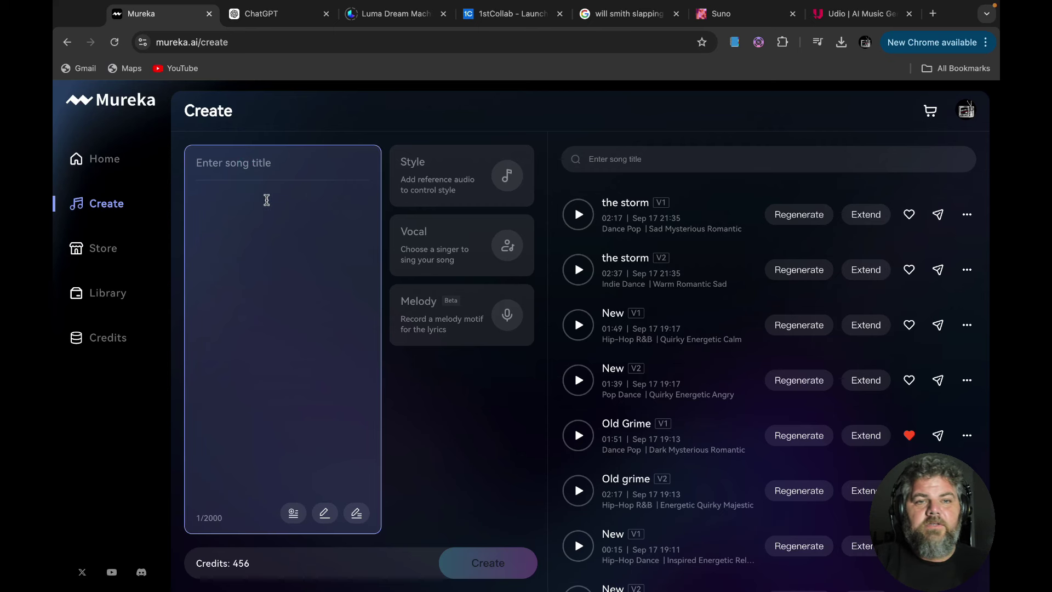
{"action": "type", "text": "new song"}
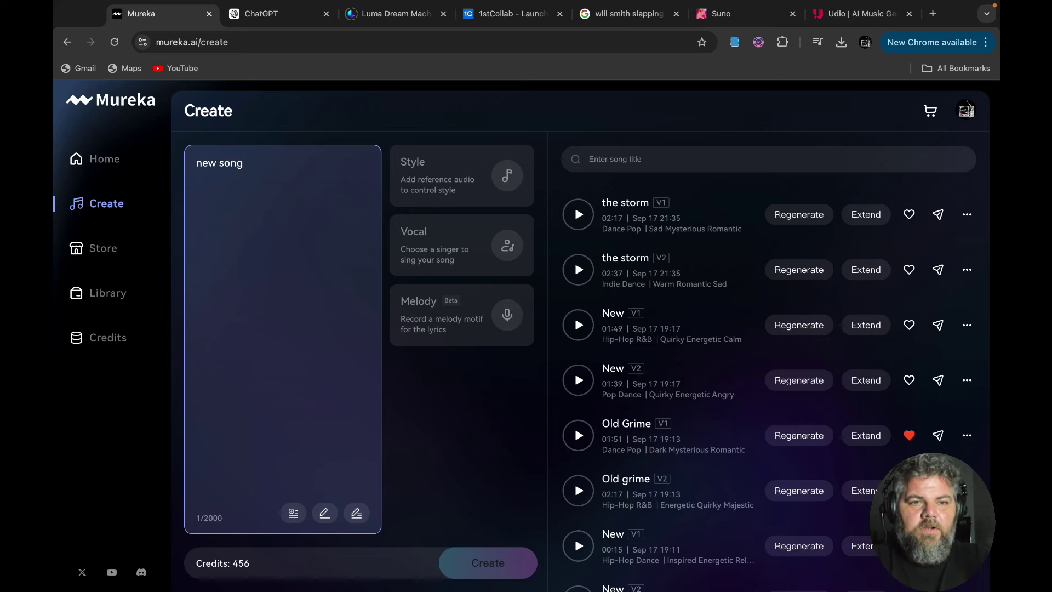
{"action": "left_click", "coordinate": [272, 11]}
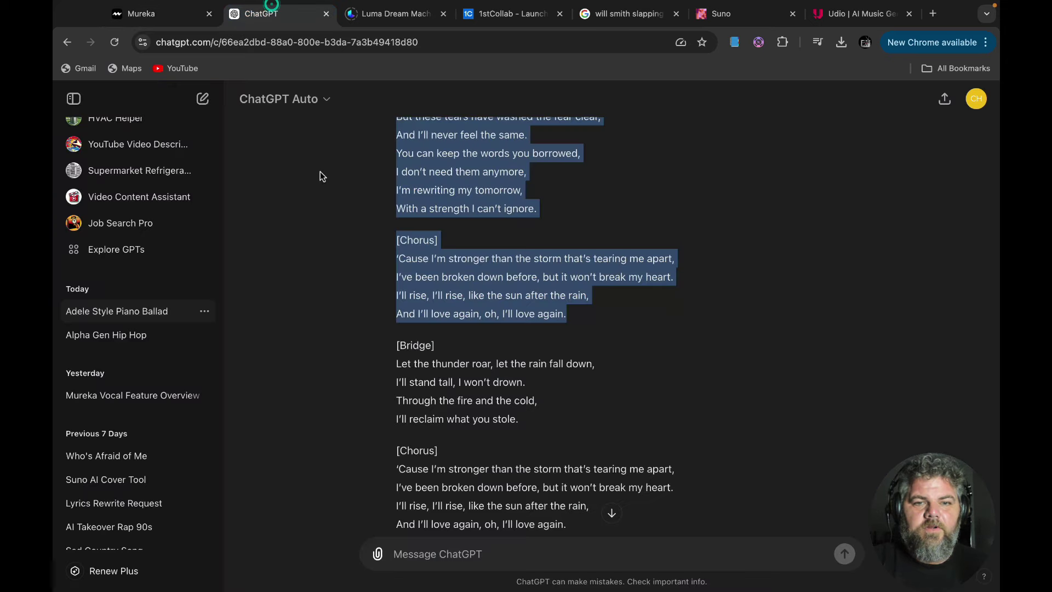
{"action": "scroll", "coordinate": [453, 337], "scroll_direction": "up", "scroll_amount": 3}
{"action": "scroll", "coordinate": [451, 336], "scroll_direction": "up", "scroll_amount": 5}
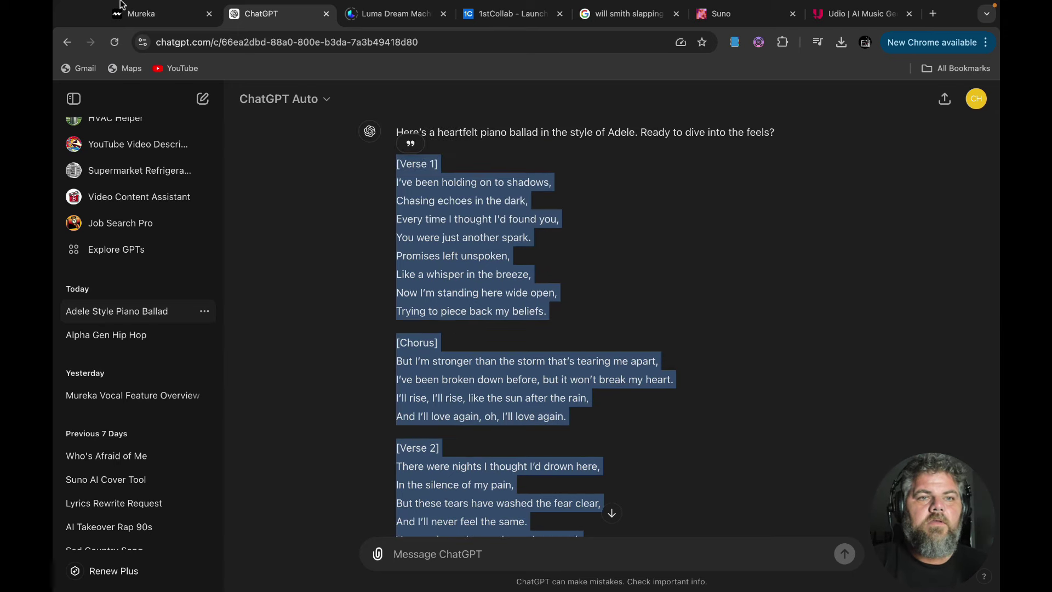
{"action": "left_click", "coordinate": [138, 29]}
Step: Paste the ChatGPT piano ballad lyrics into the lyrics box and scroll back to the top
{"action": "left_click", "coordinate": [212, 195]}
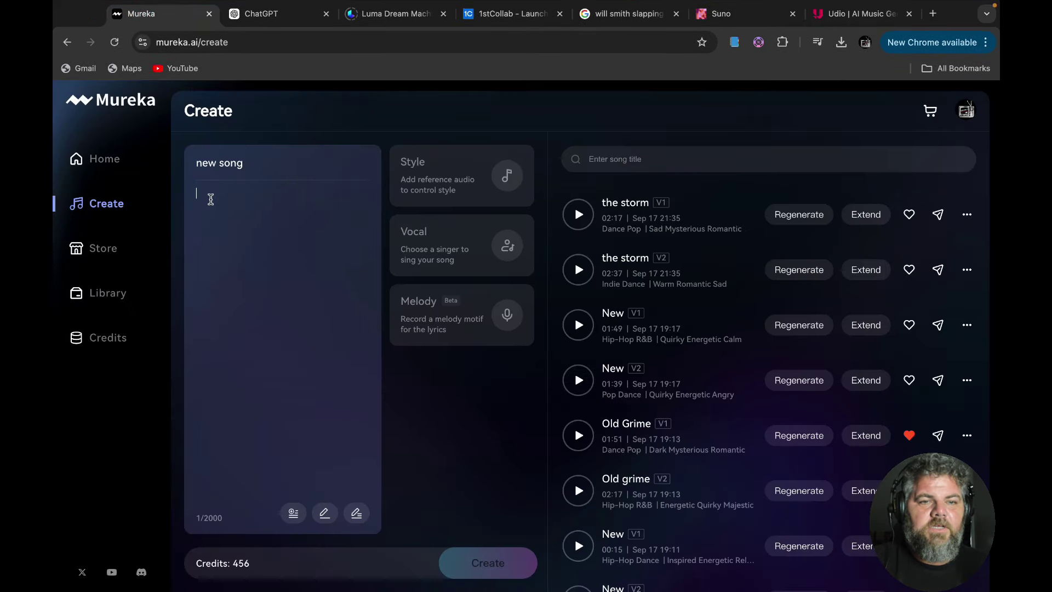
{"action": "key", "text": "super+v"}
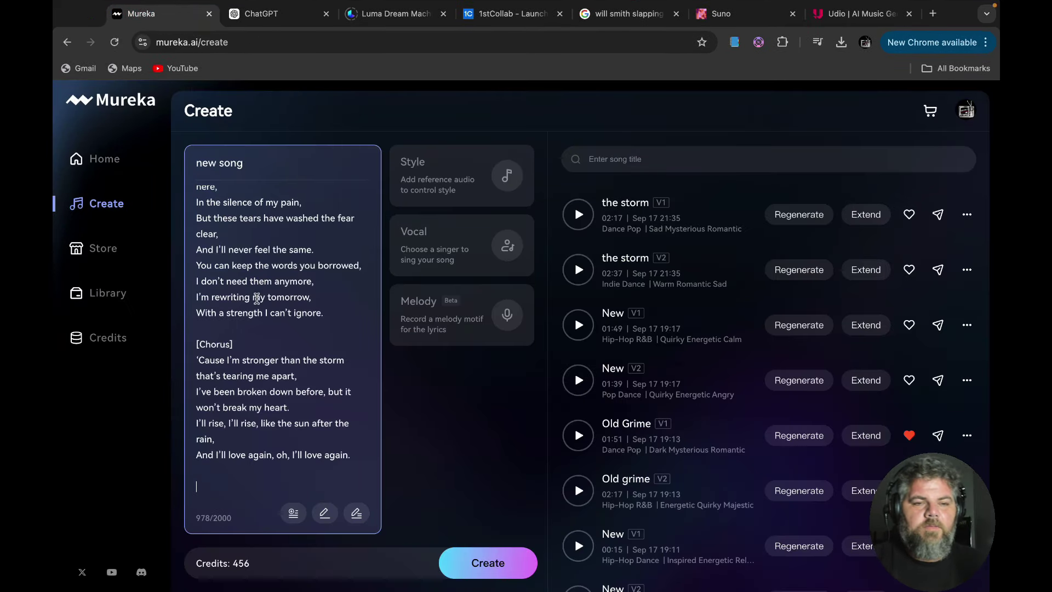
{"action": "scroll", "coordinate": [237, 296], "scroll_direction": "up", "scroll_amount": 10}
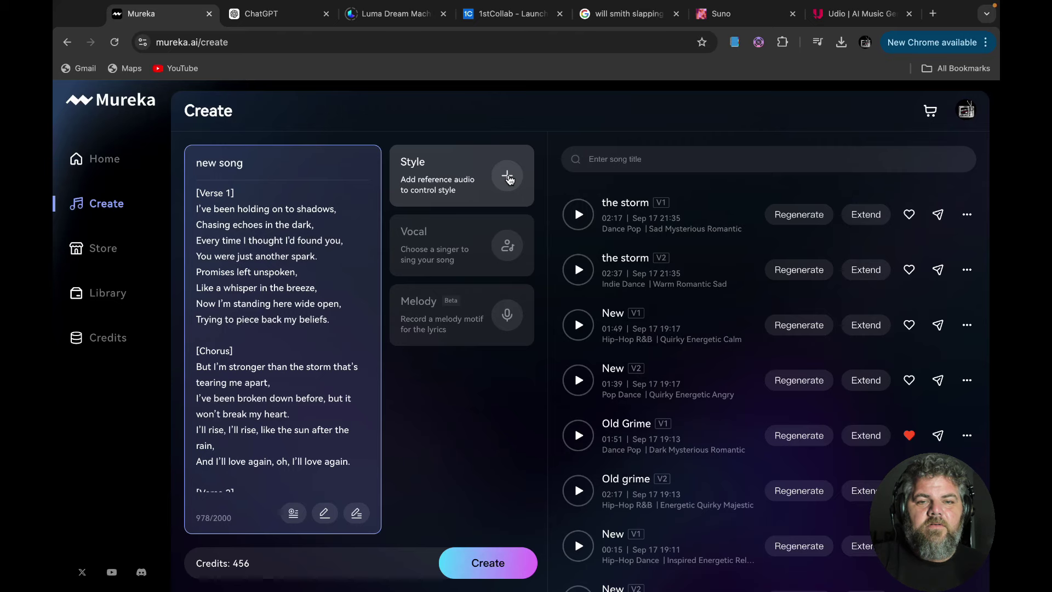
Step: Open the Style reference audio choices and browse the genre filter options
{"action": "left_click", "coordinate": [507, 176]}
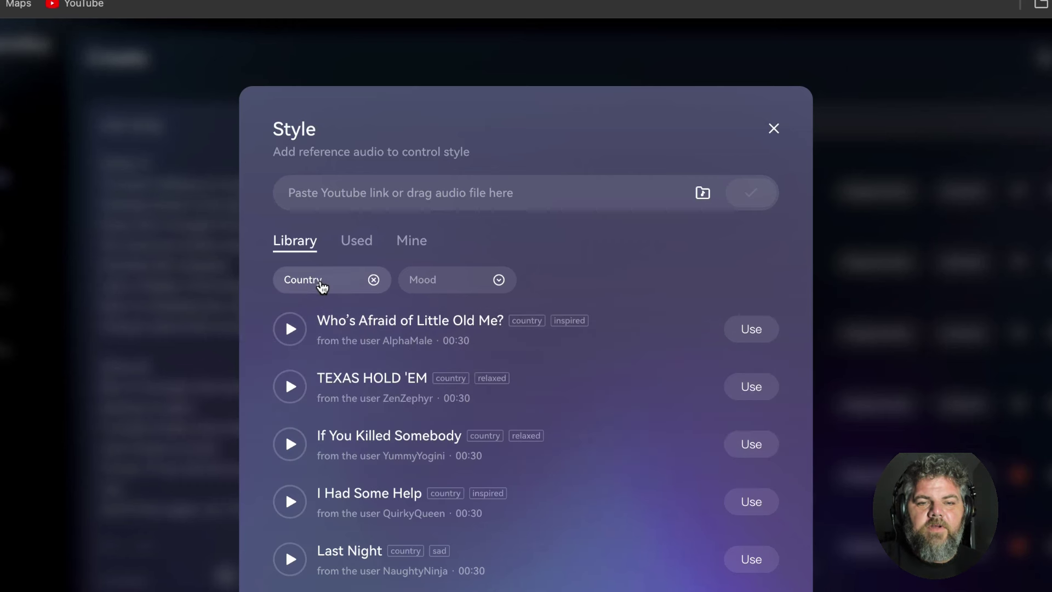
{"action": "left_click", "coordinate": [322, 286]}
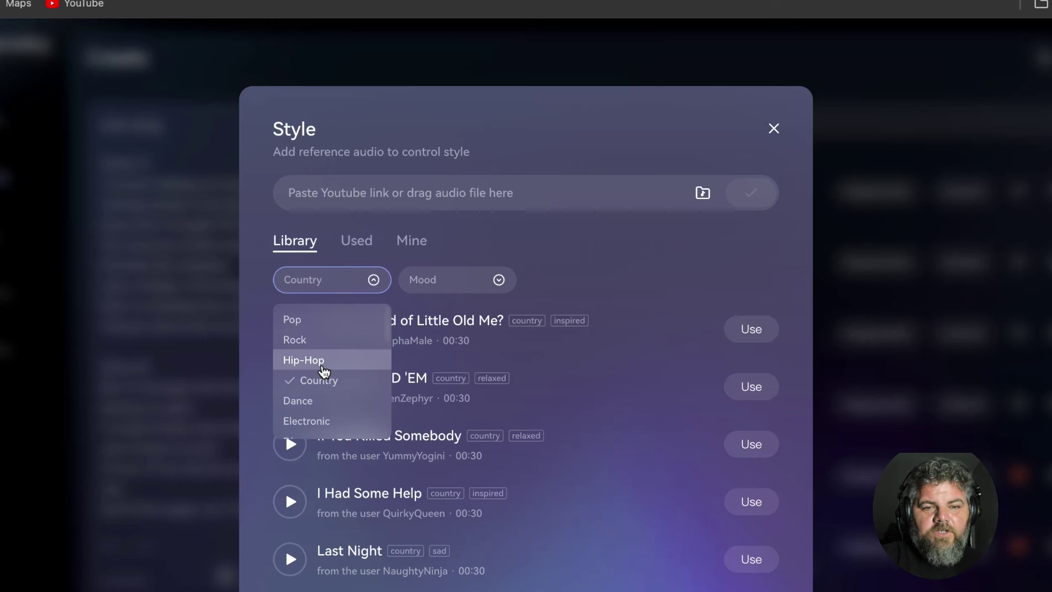
{"action": "scroll", "coordinate": [320, 413], "scroll_direction": "down", "scroll_amount": 1}
{"action": "scroll", "coordinate": [322, 413], "scroll_direction": "down", "scroll_amount": 3}
{"action": "scroll", "coordinate": [322, 413], "scroll_direction": "down", "scroll_amount": 4}
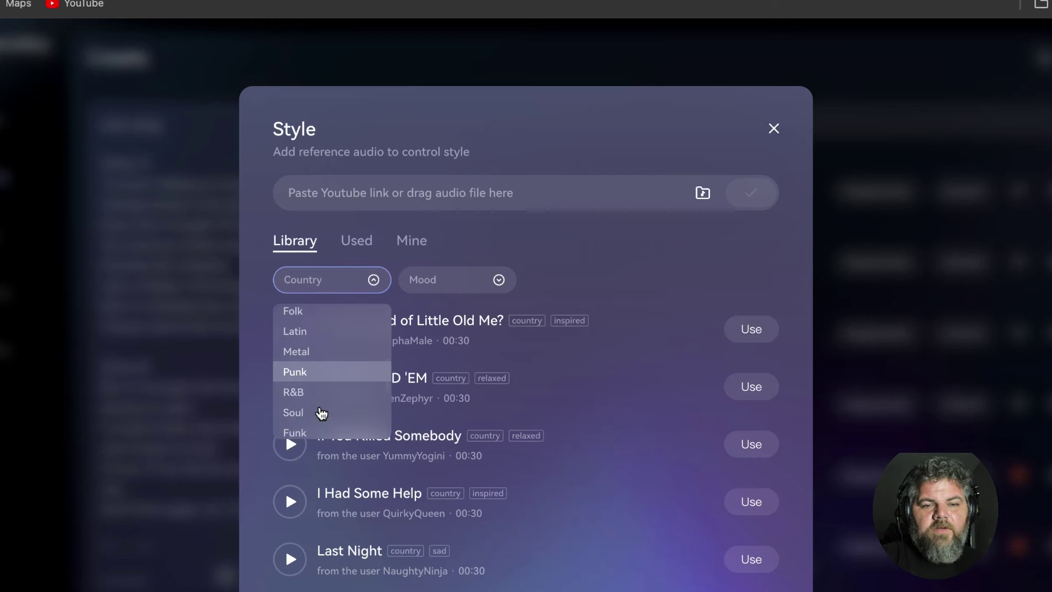
{"action": "scroll", "coordinate": [321, 411], "scroll_direction": "down", "scroll_amount": 2}
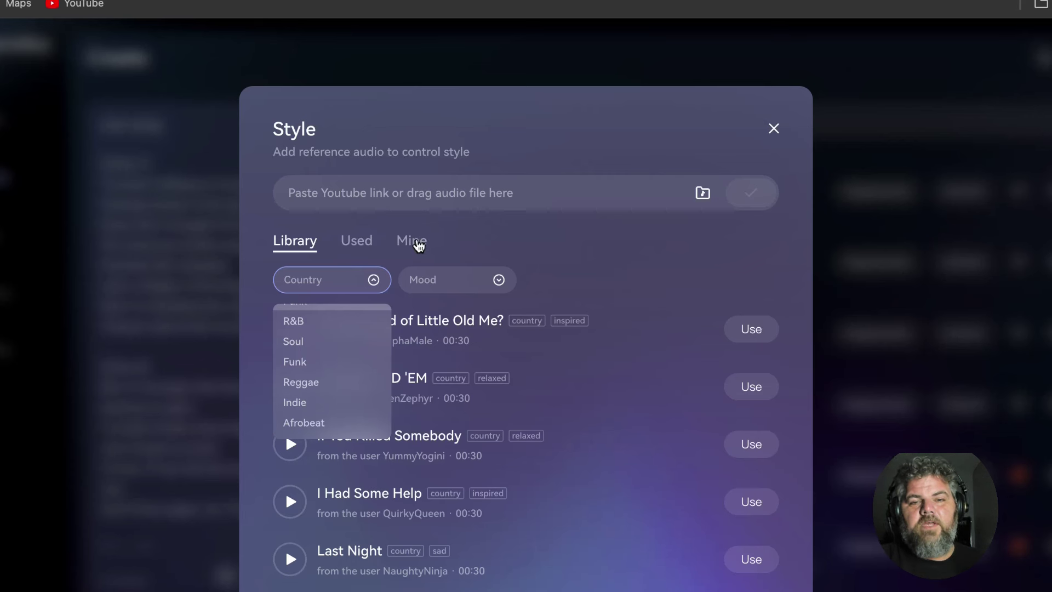
{"action": "left_click", "coordinate": [559, 241]}
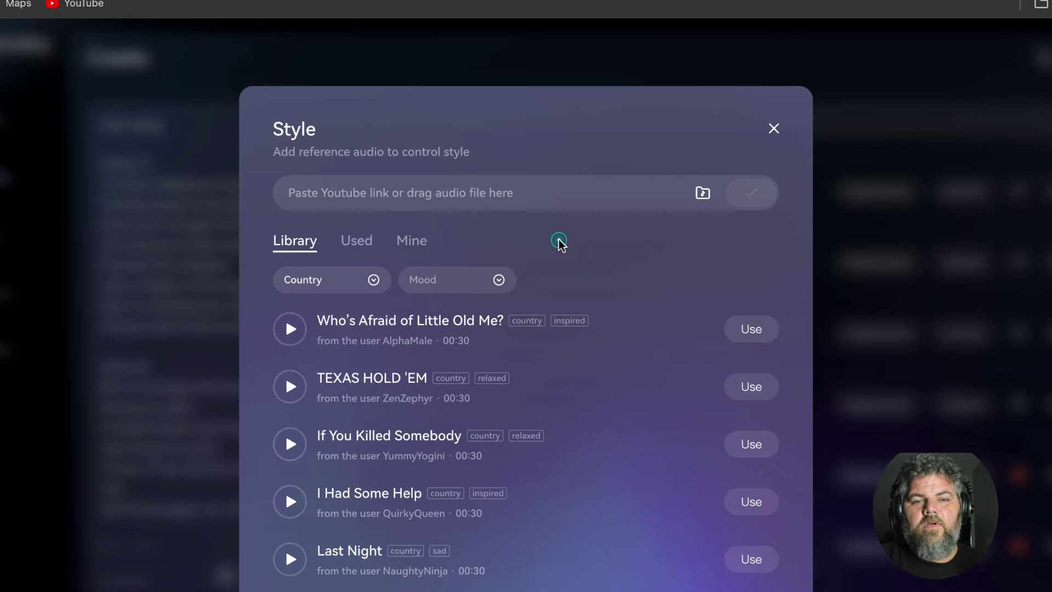
Step: Switch to the Mine tab to list your saved reference tracks
{"action": "left_click", "coordinate": [411, 239]}
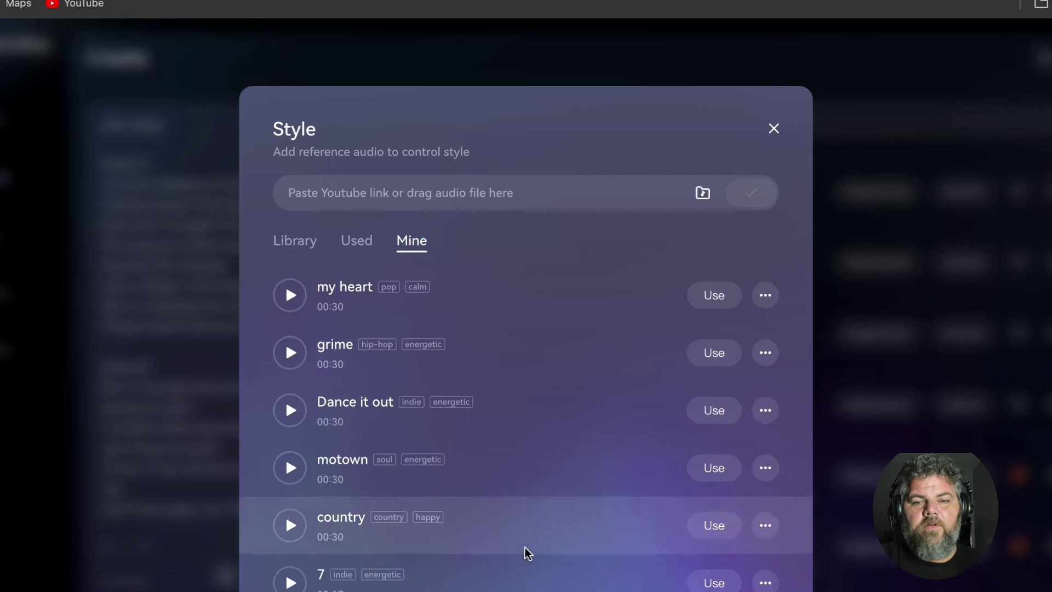
{"action": "scroll", "coordinate": [524, 548], "scroll_direction": "down", "scroll_amount": 3}
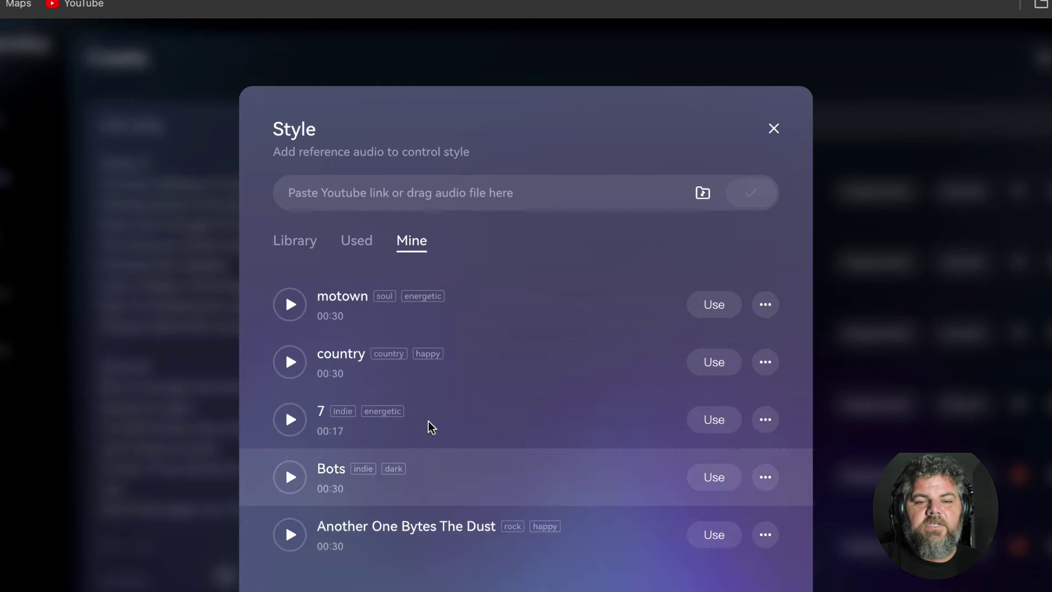
{"action": "scroll", "coordinate": [428, 420], "scroll_direction": "up", "scroll_amount": 3}
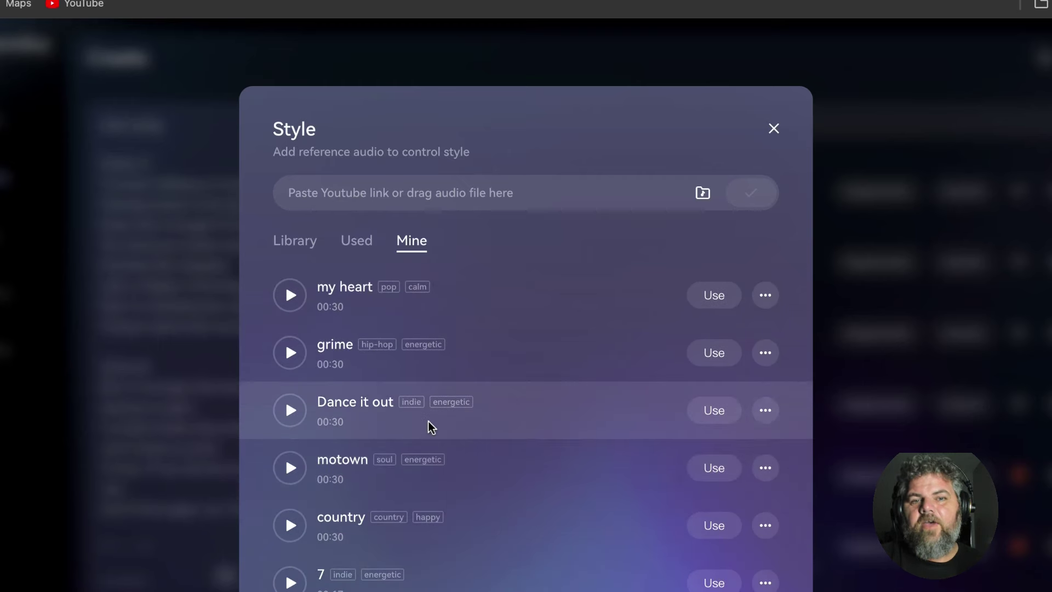
{"action": "left_click", "coordinate": [620, 224]}
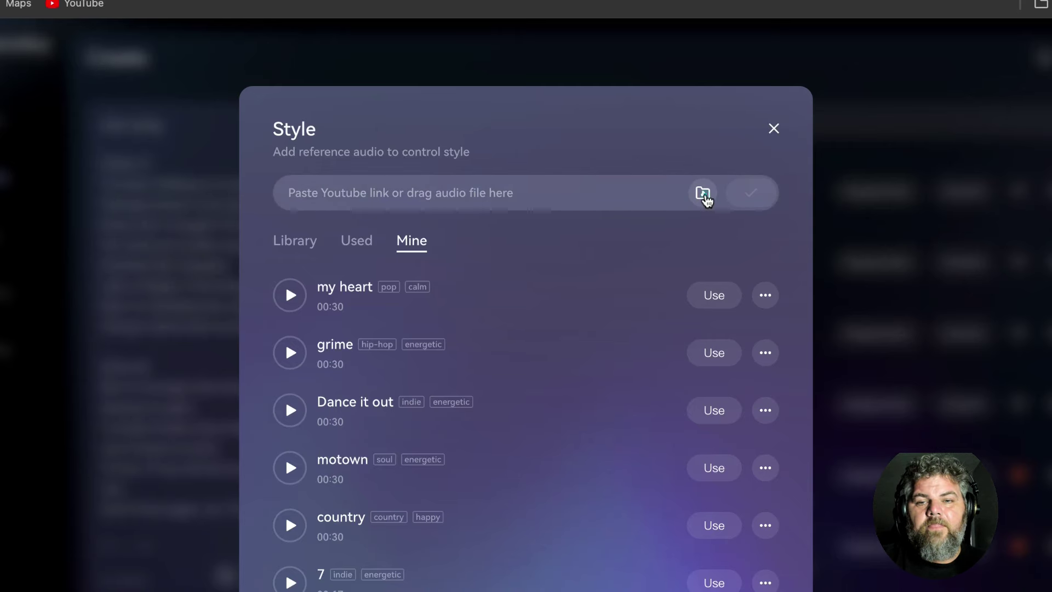
Step: Upload 'you like low-fi _ .mp3' from Downloads as the style reference audio
{"action": "left_click", "coordinate": [704, 193]}
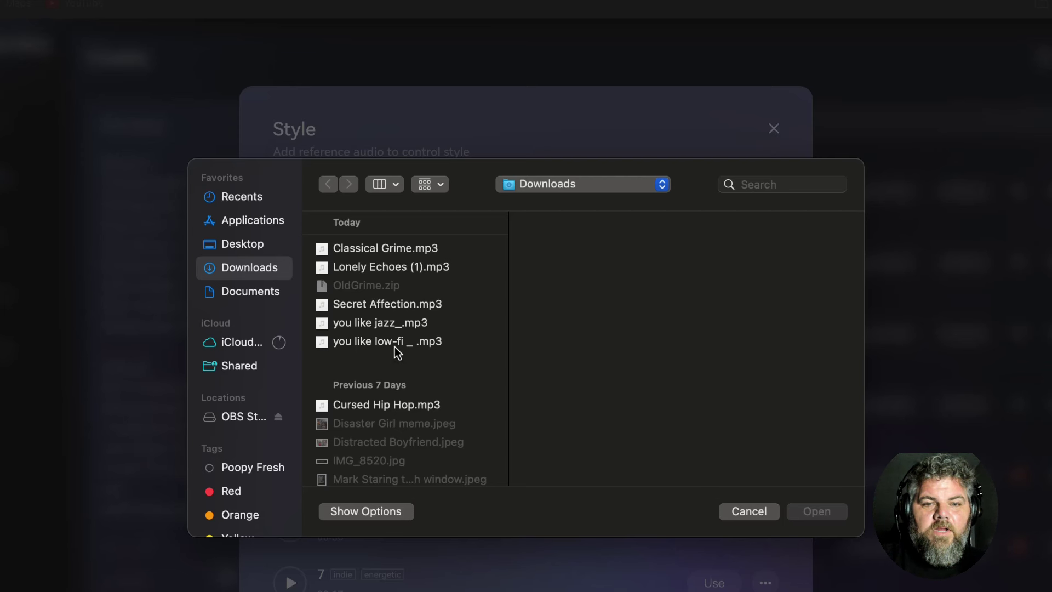
{"action": "scroll", "coordinate": [378, 350], "scroll_direction": "down", "scroll_amount": 2}
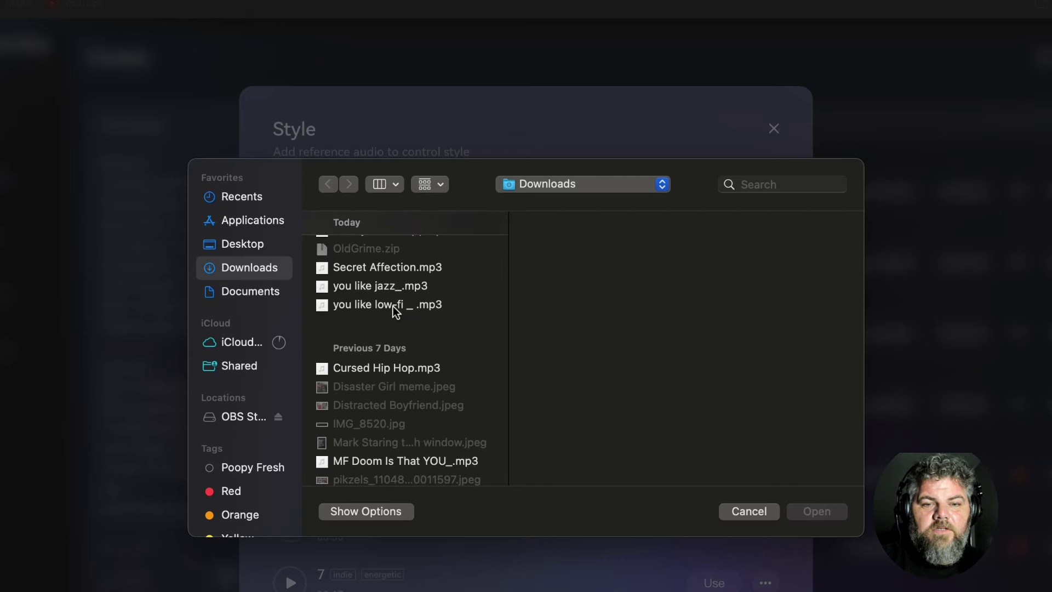
{"action": "left_click", "coordinate": [395, 305]}
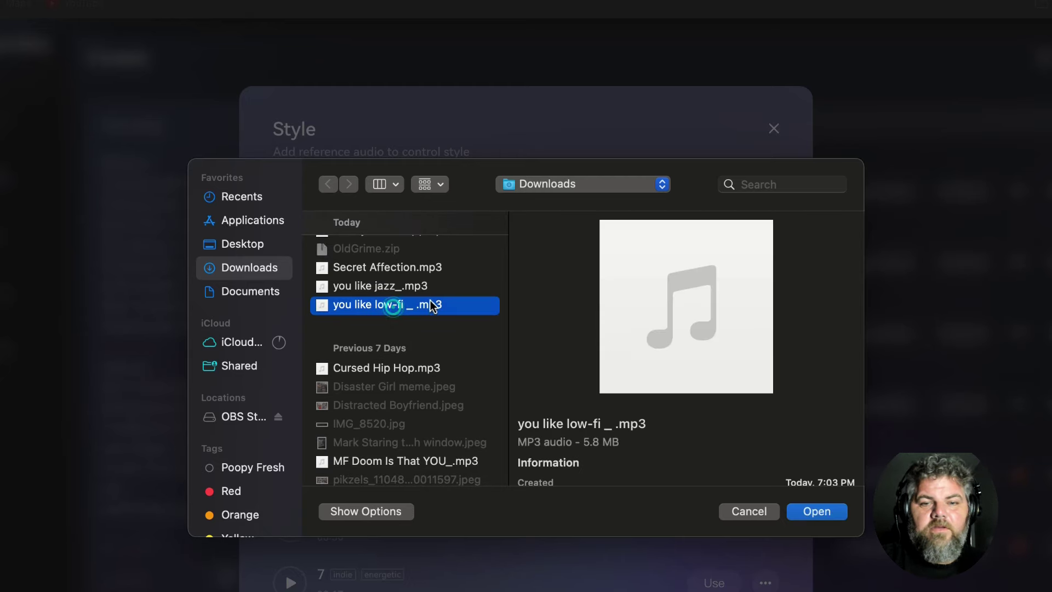
{"action": "left_click", "coordinate": [816, 511]}
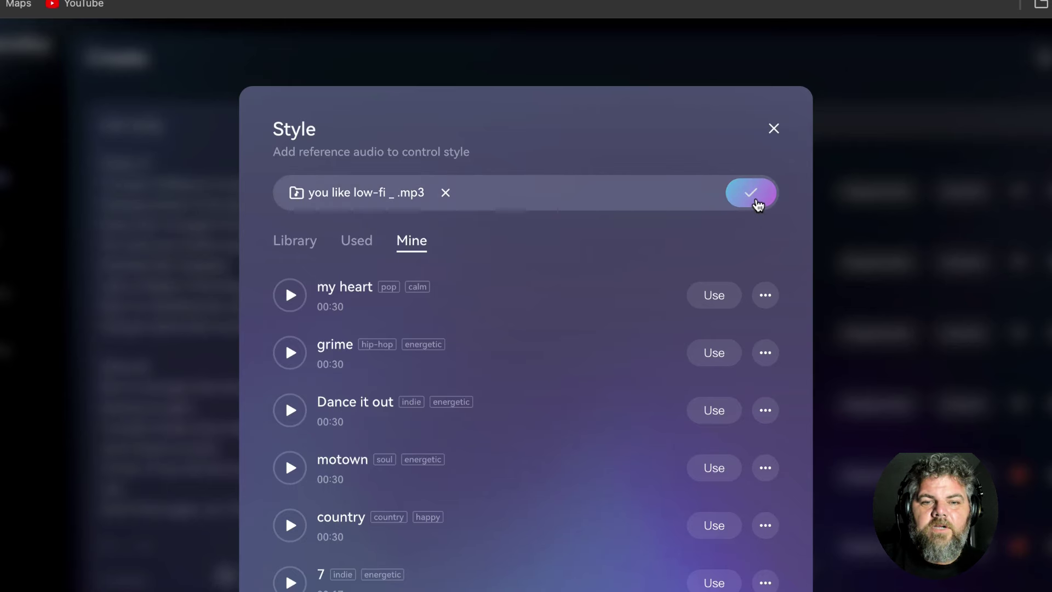
Step: Save the uploaded reference as 'lo fi', tagged with genre Hip-Hop and mood Relaxed
{"action": "left_click", "coordinate": [751, 193]}
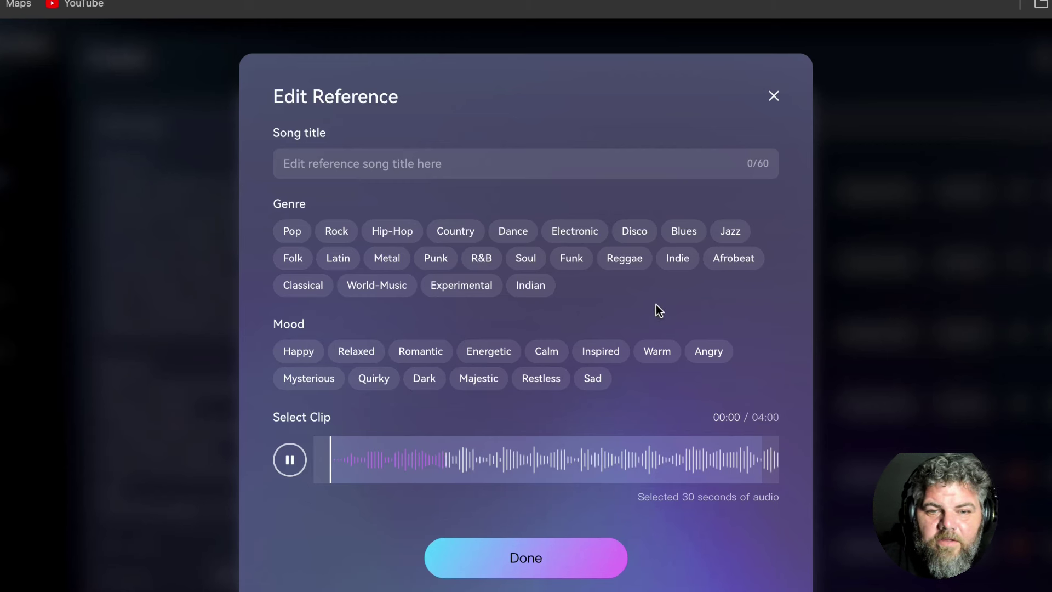
{"action": "left_click", "coordinate": [288, 463]}
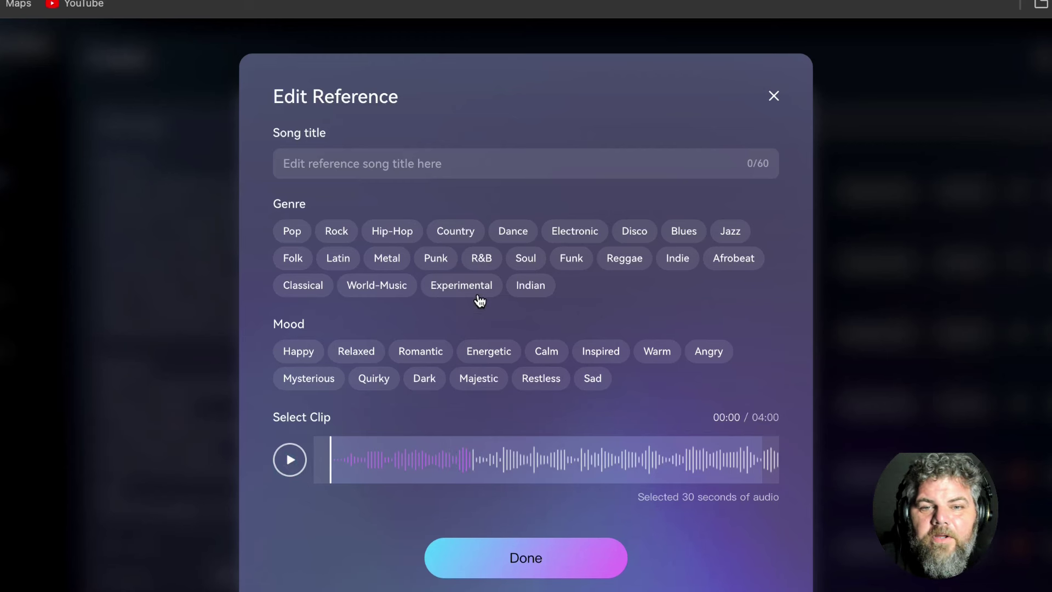
{"action": "left_click", "coordinate": [393, 238]}
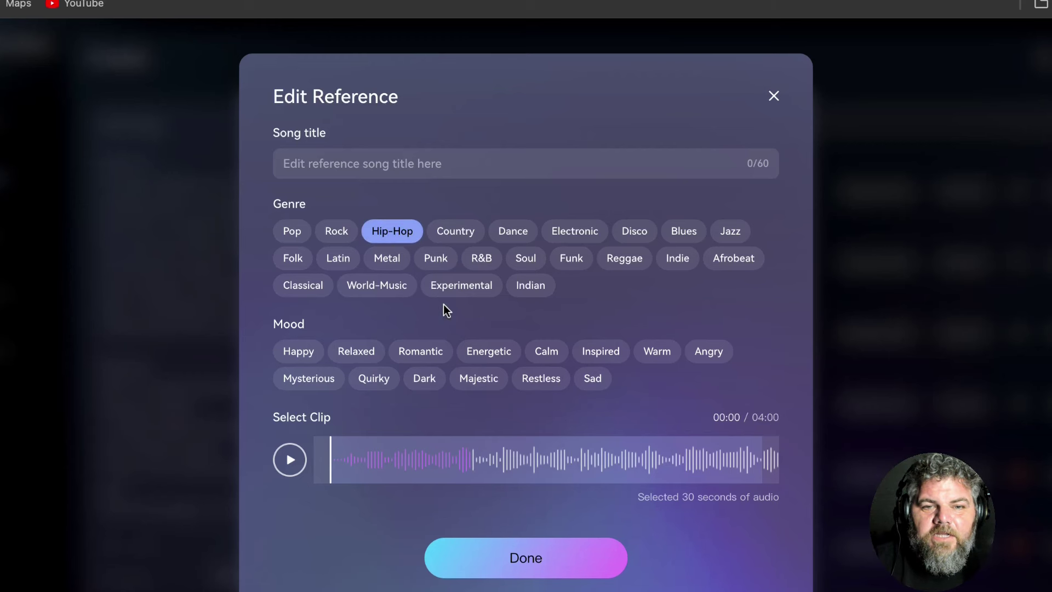
{"action": "left_click", "coordinate": [358, 353]}
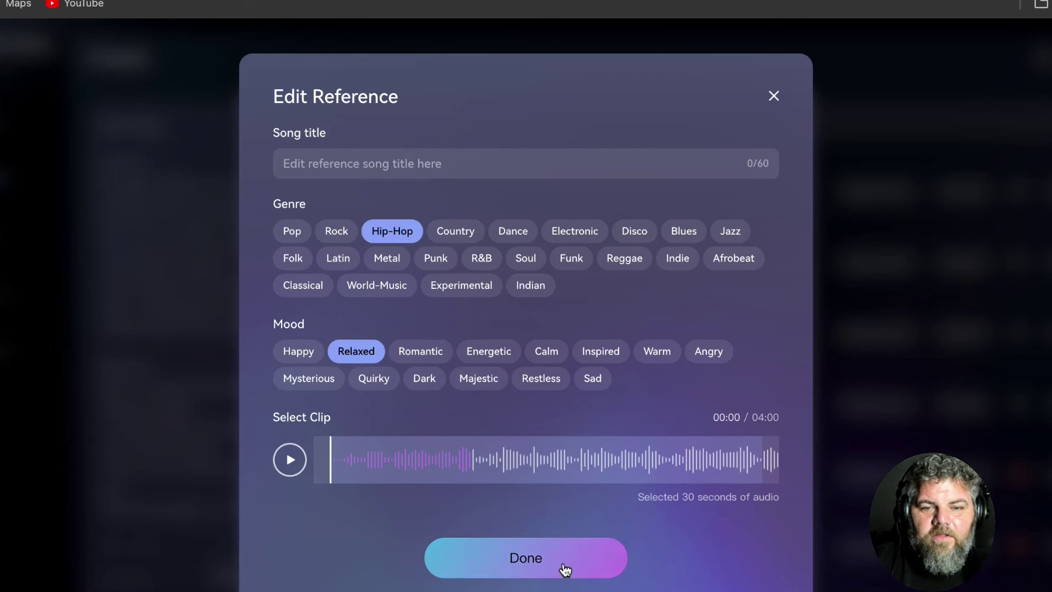
{"action": "left_click", "coordinate": [418, 162]}
{"action": "type", "text": "lo fi"}
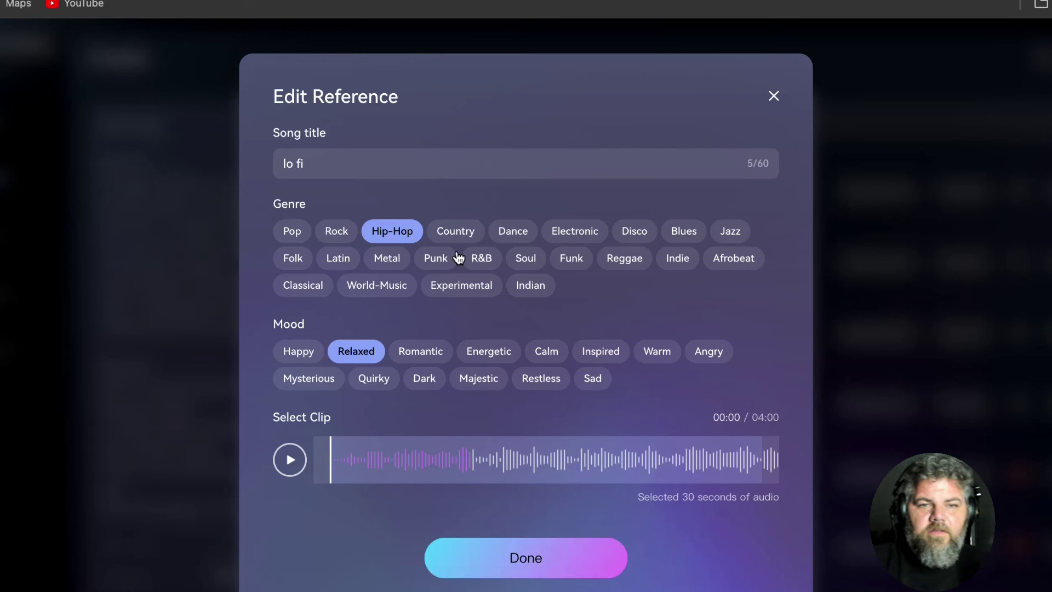
{"action": "left_click", "coordinate": [498, 554]}
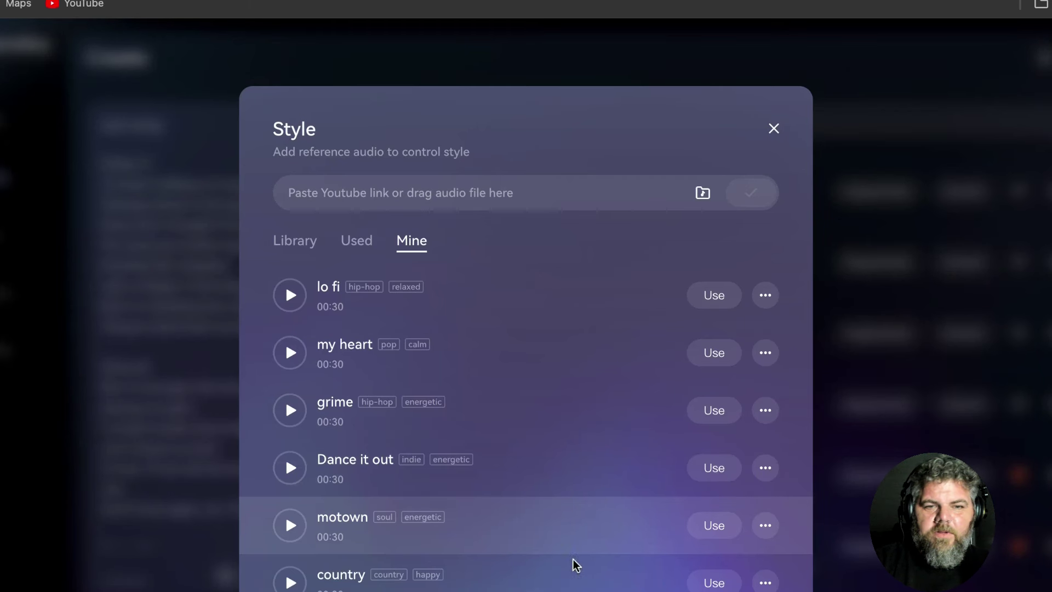
{"action": "scroll", "coordinate": [392, 447], "scroll_direction": "down", "scroll_amount": 5}
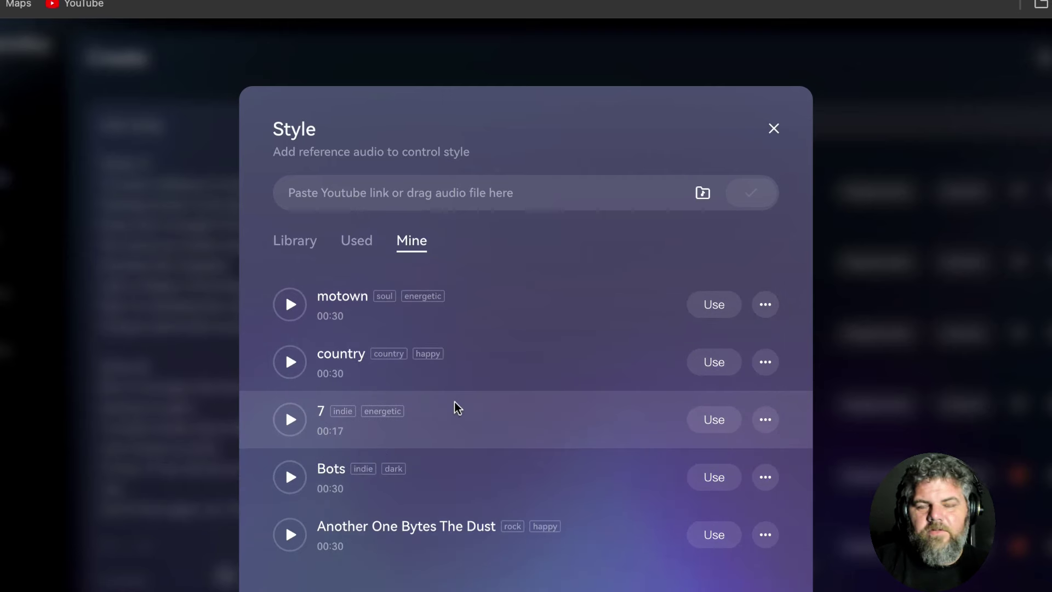
{"action": "scroll", "coordinate": [455, 402], "scroll_direction": "up", "scroll_amount": 5}
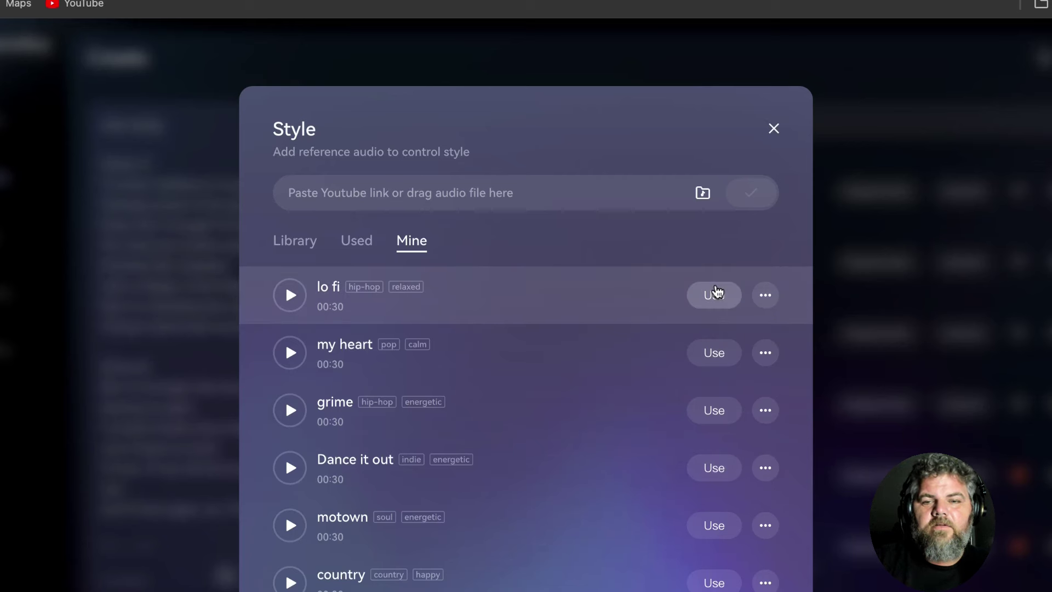
{"action": "left_click", "coordinate": [715, 294]}
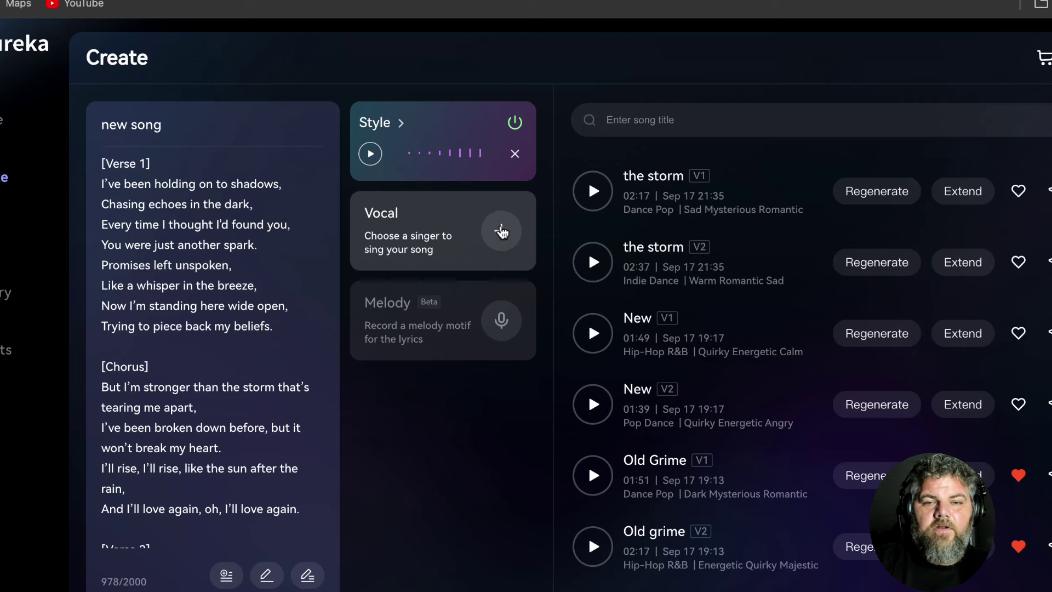
Step: Open the singer list and preview the male R&B, mature male and soulful female voices
{"action": "left_click", "coordinate": [501, 231]}
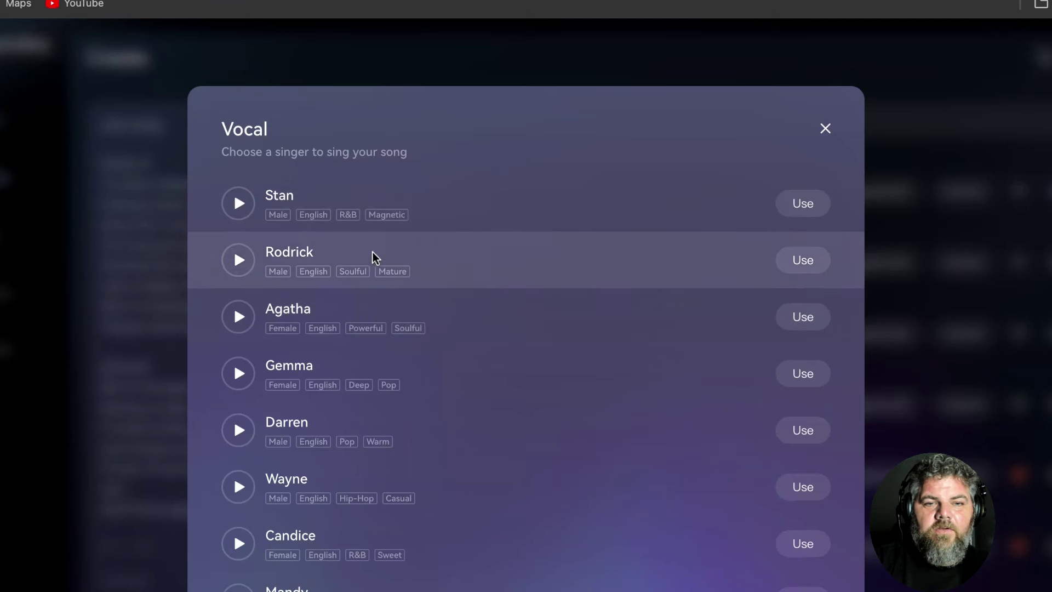
{"action": "scroll", "coordinate": [392, 383], "scroll_direction": "down", "scroll_amount": 1}
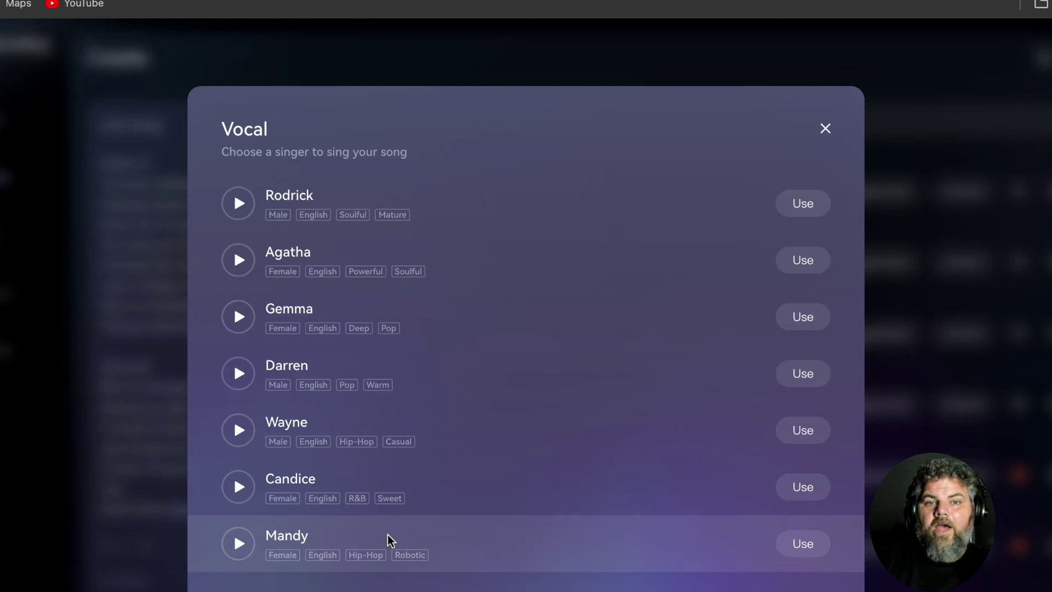
{"action": "scroll", "coordinate": [389, 539], "scroll_direction": "up", "scroll_amount": 1}
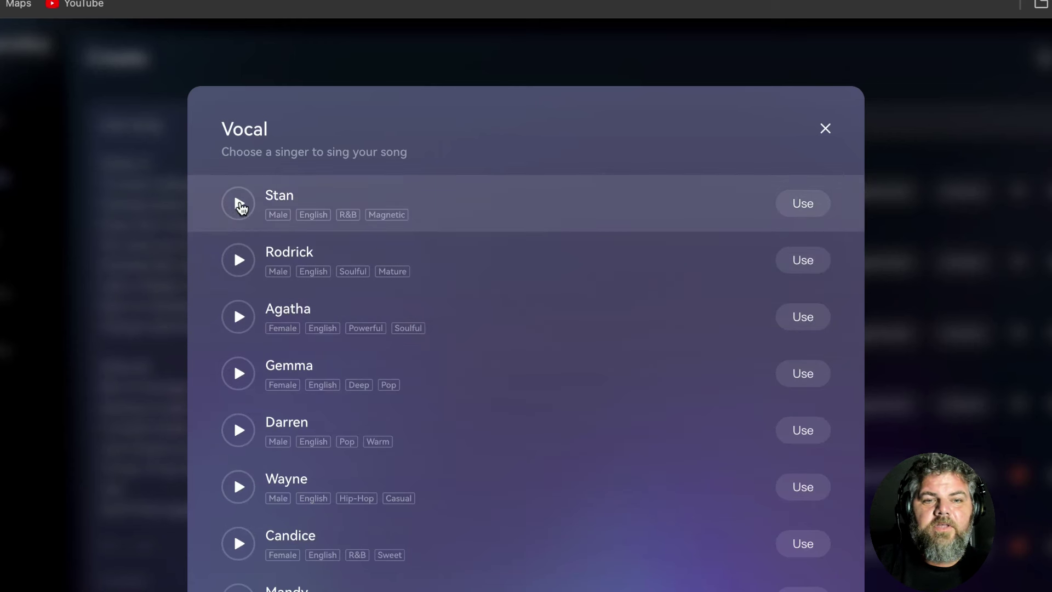
{"action": "left_click", "coordinate": [238, 203]}
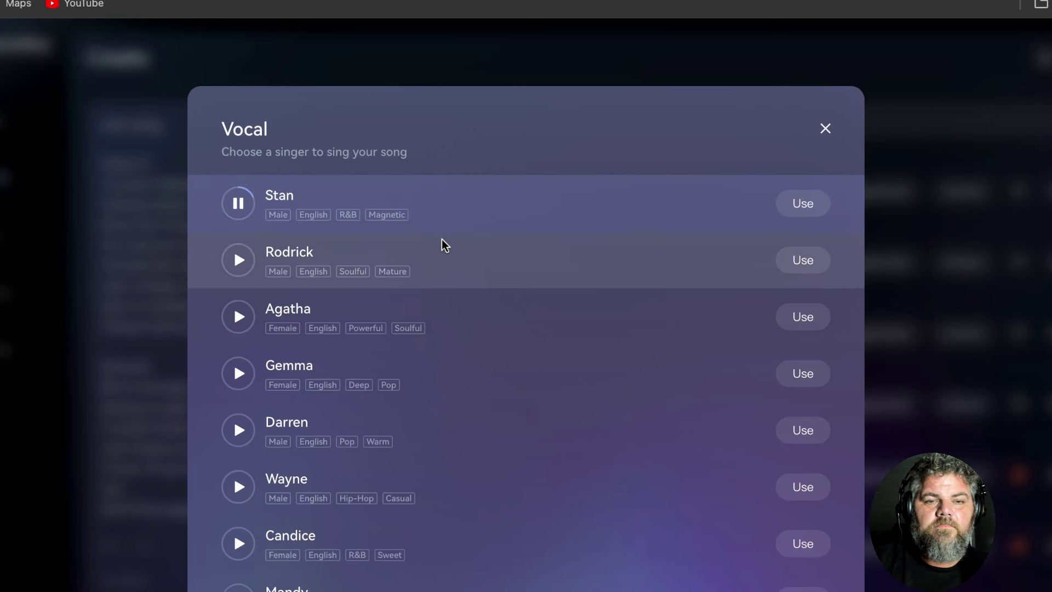
{"action": "left_click", "coordinate": [237, 260]}
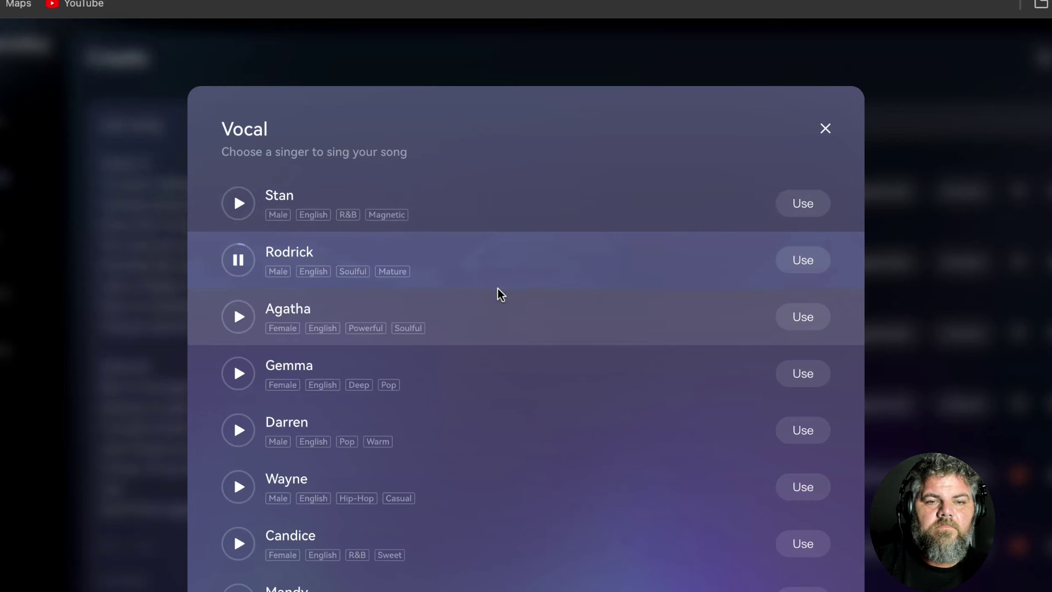
{"action": "left_click", "coordinate": [406, 309]}
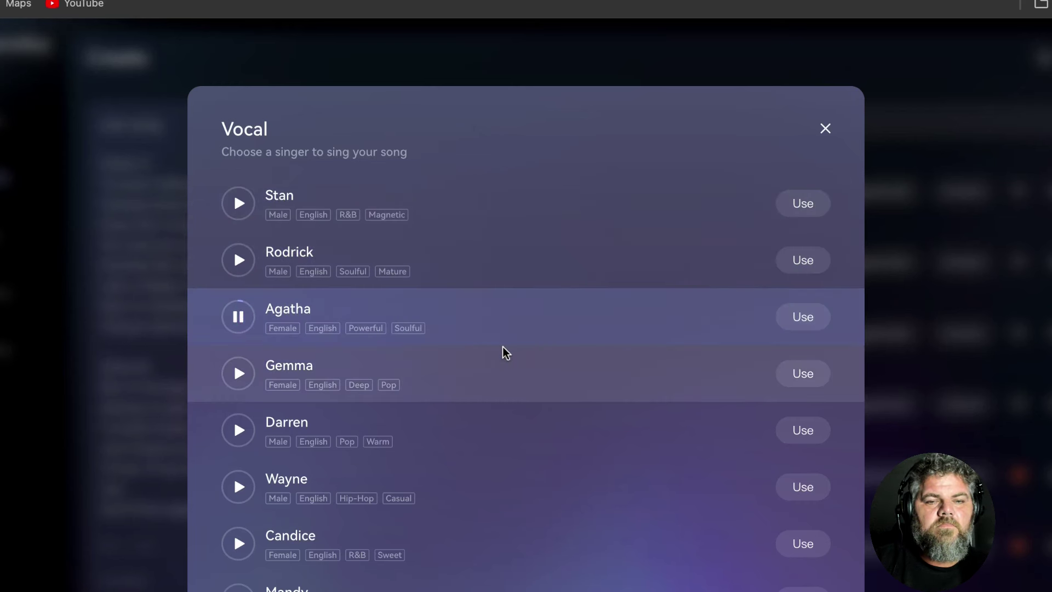
Step: Preview the deep pop and robotic hip-hop female voices, then close the list
{"action": "scroll", "coordinate": [503, 352], "scroll_direction": "down", "scroll_amount": 1}
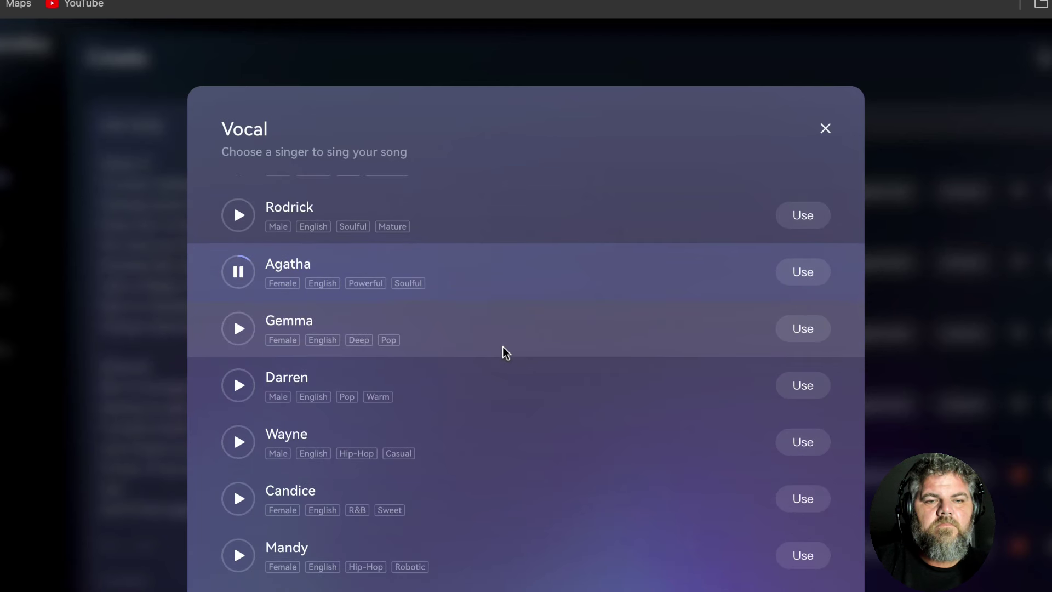
{"action": "left_click", "coordinate": [239, 331]}
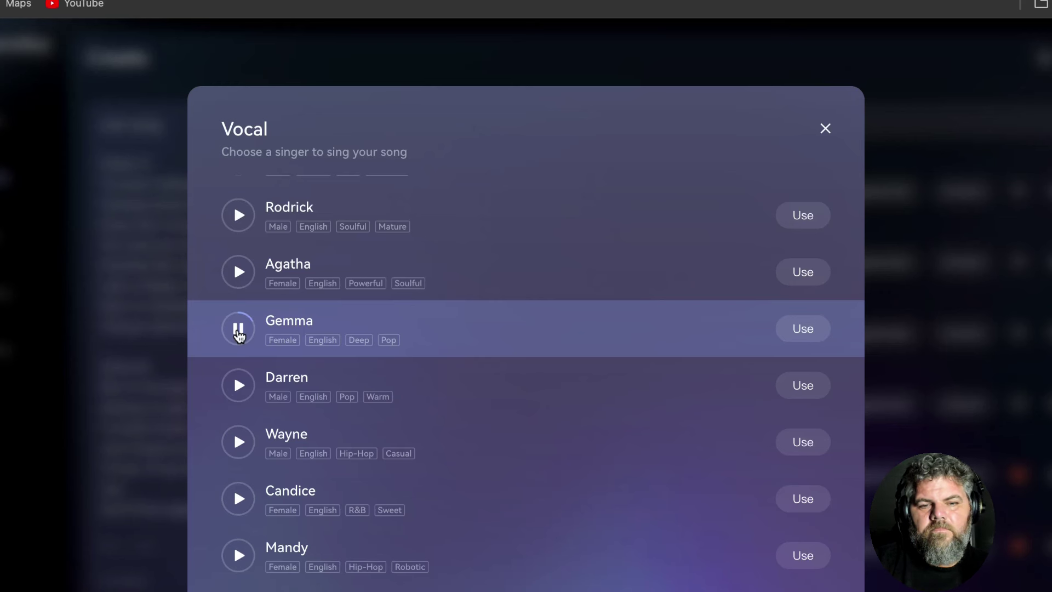
{"action": "left_click", "coordinate": [238, 332]}
{"action": "left_click", "coordinate": [238, 556]}
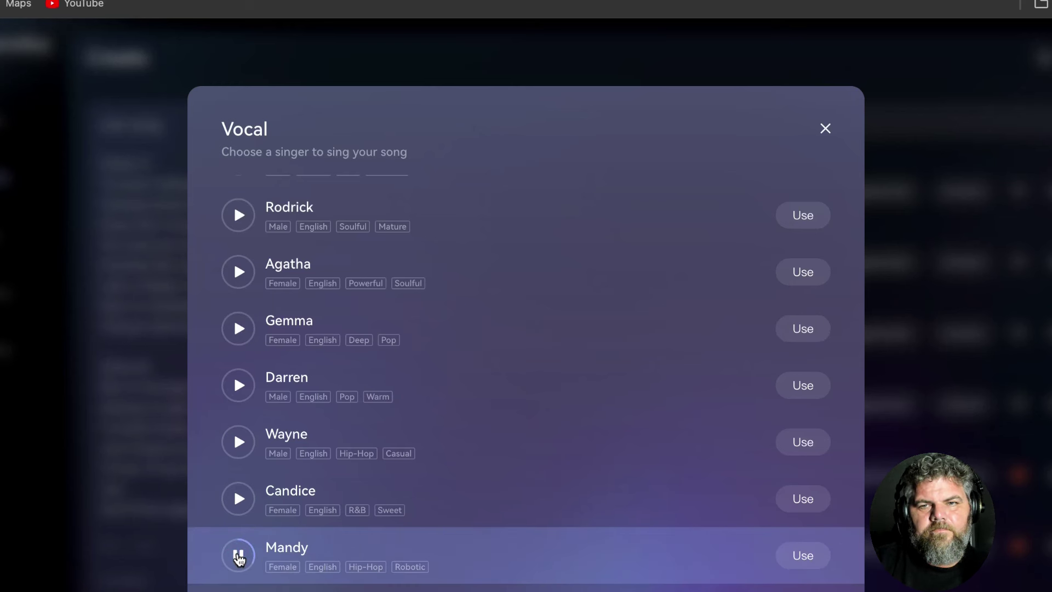
{"action": "left_click", "coordinate": [239, 555]}
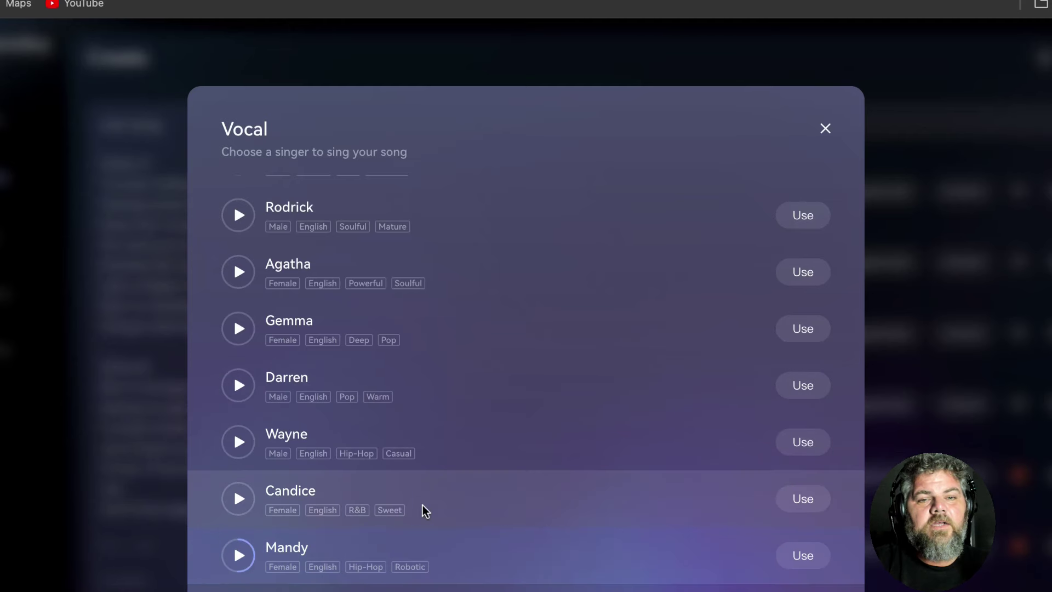
{"action": "scroll", "coordinate": [432, 463], "scroll_direction": "down", "scroll_amount": 1}
{"action": "scroll", "coordinate": [432, 463], "scroll_direction": "up", "scroll_amount": 2}
{"action": "scroll", "coordinate": [433, 463], "scroll_direction": "up", "scroll_amount": 1}
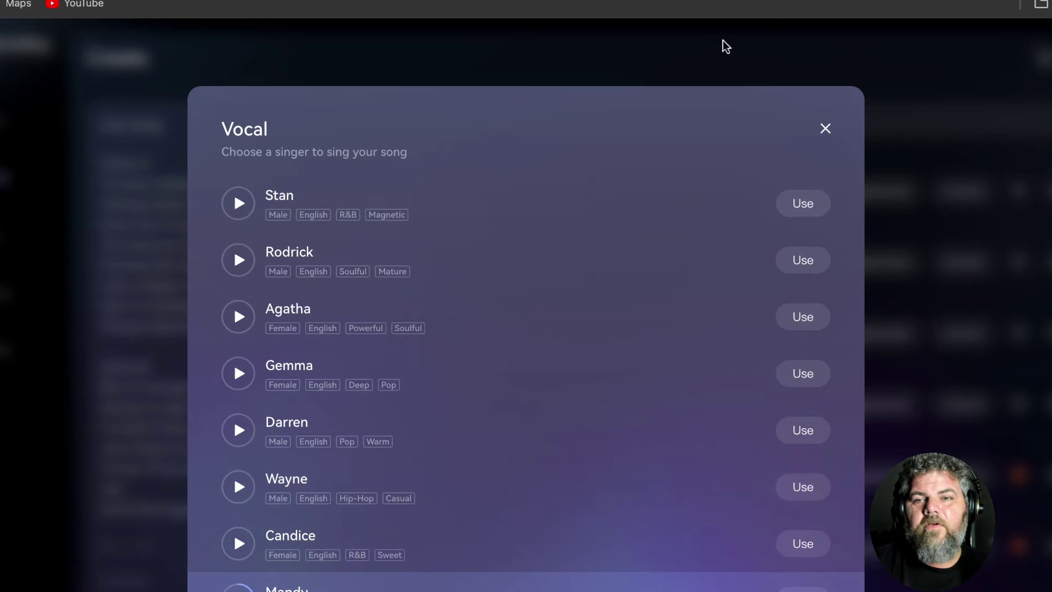
{"action": "left_click", "coordinate": [824, 129]}
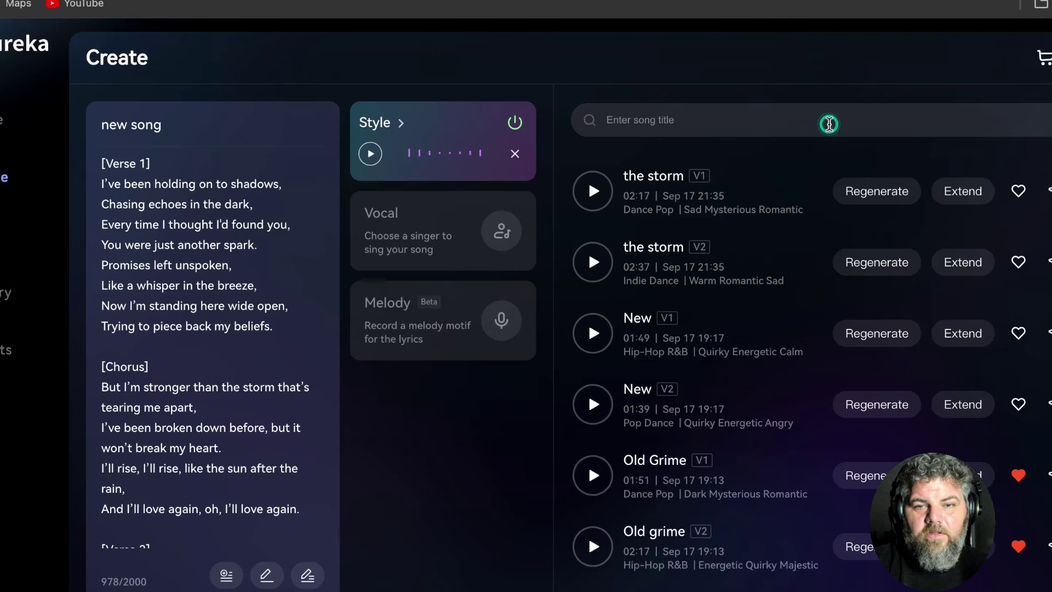
Step: Preview the warm male pop voice and use it as the song's vocal
{"action": "left_click", "coordinate": [516, 234]}
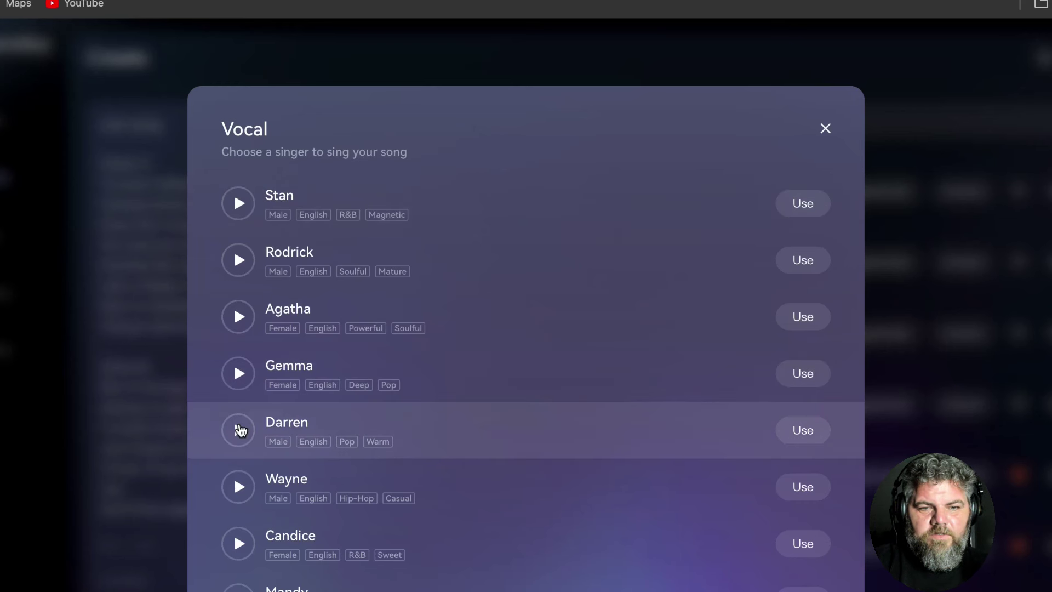
{"action": "left_click", "coordinate": [240, 430]}
{"action": "left_click", "coordinate": [239, 430]}
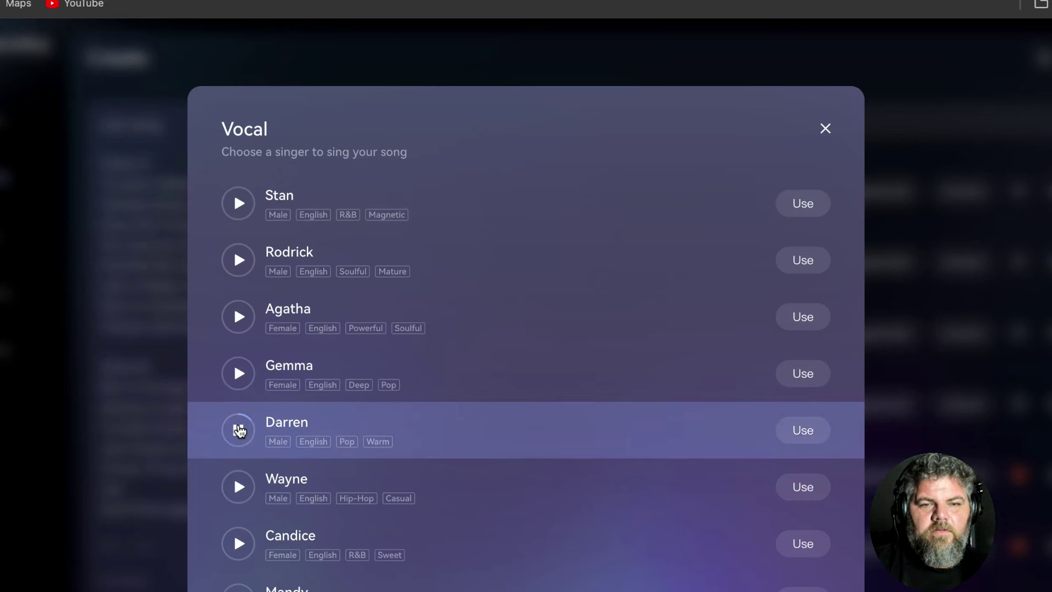
{"action": "left_click", "coordinate": [803, 432]}
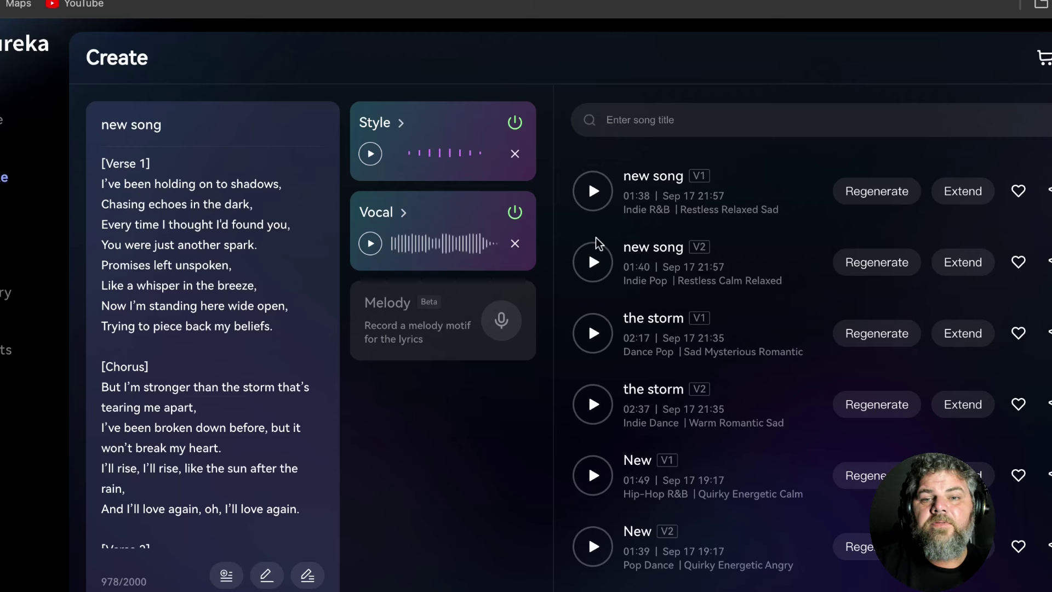
Step: Play the generated new song V1, then pause it
{"action": "left_click", "coordinate": [594, 192]}
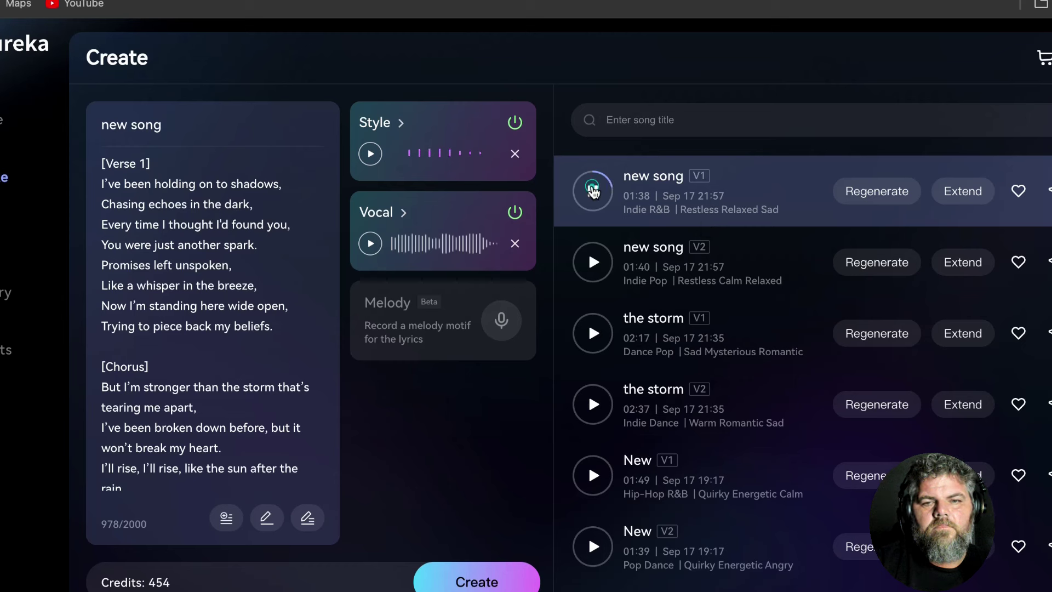
{"action": "left_click", "coordinate": [593, 191]}
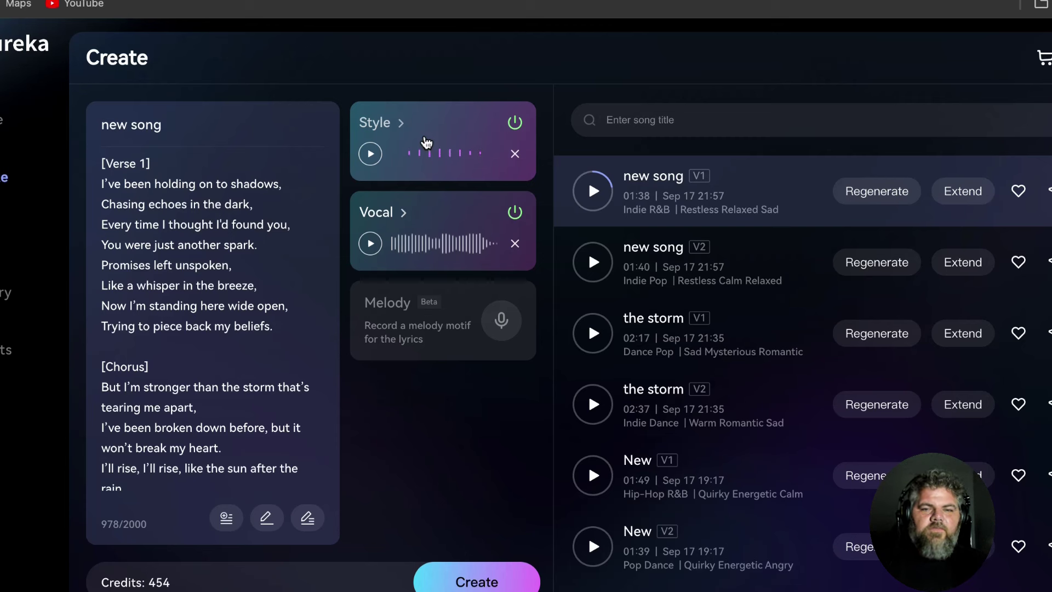
Step: Play new song V2 and stop it partway through
{"action": "left_click", "coordinate": [592, 262]}
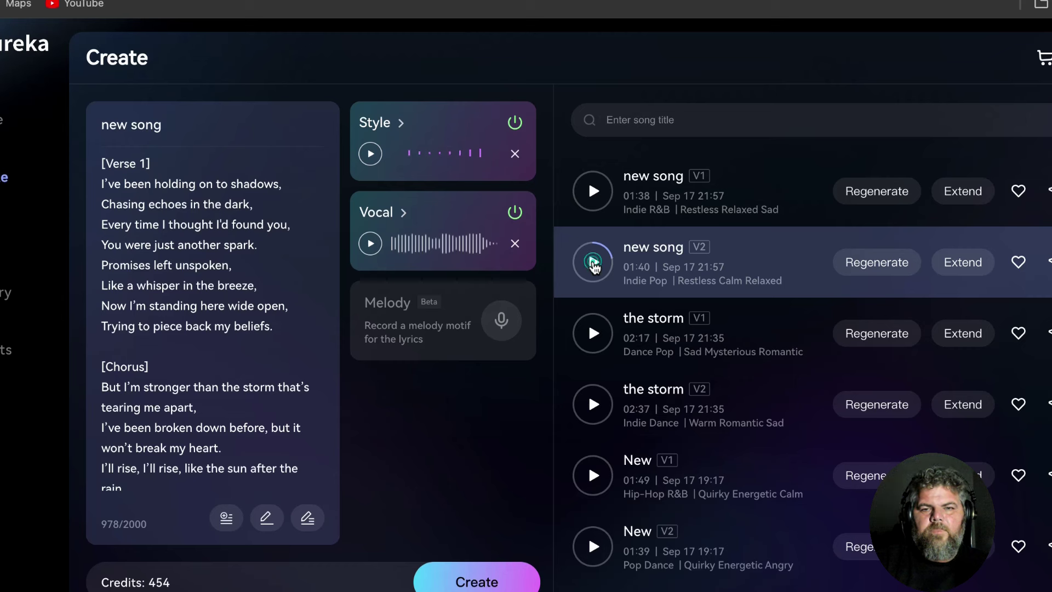
{"action": "left_click", "coordinate": [593, 264]}
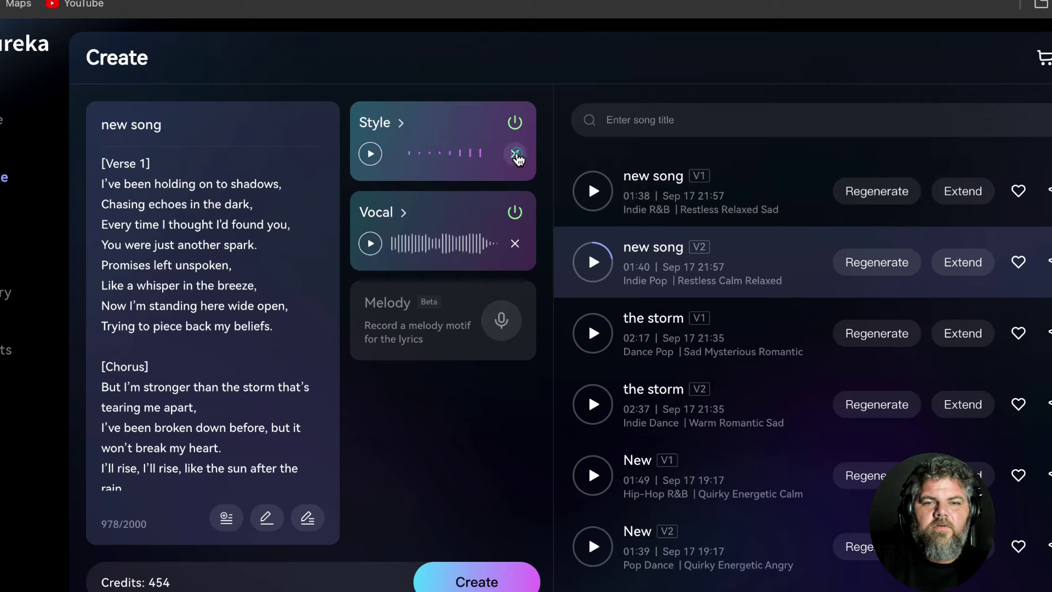
Step: Remove the lo fi style reference, preview your saved 'Dance it out' clip, and use it instead
{"action": "left_click", "coordinate": [516, 155]}
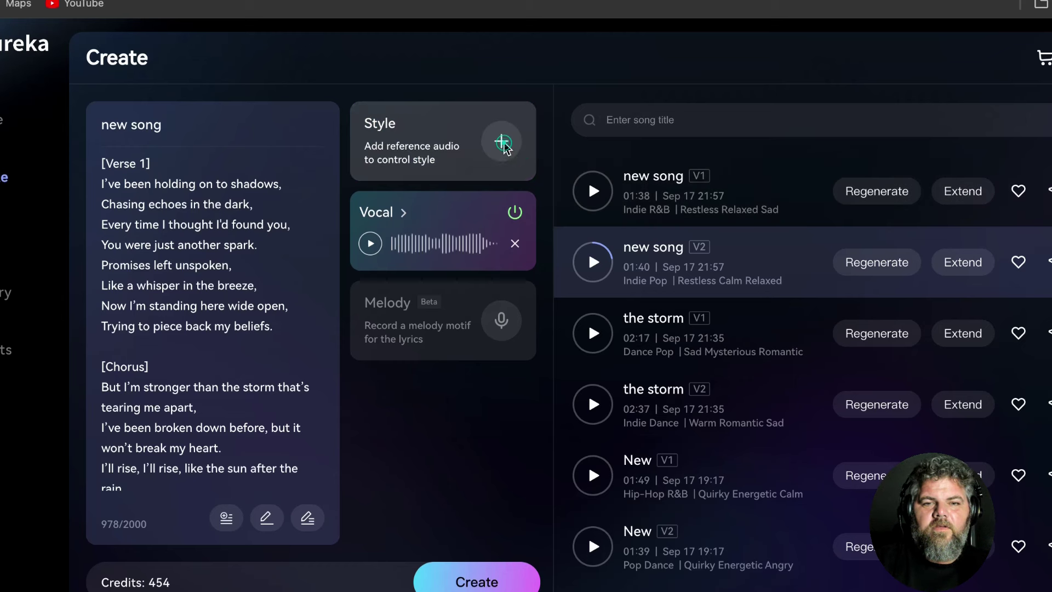
{"action": "left_click", "coordinate": [502, 144]}
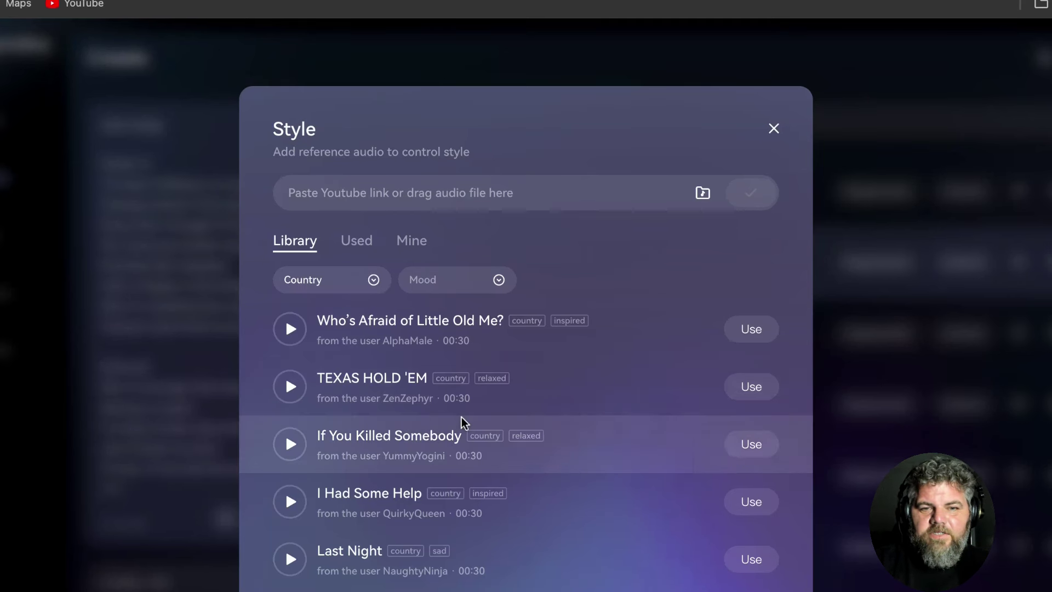
{"action": "left_click", "coordinate": [417, 240]}
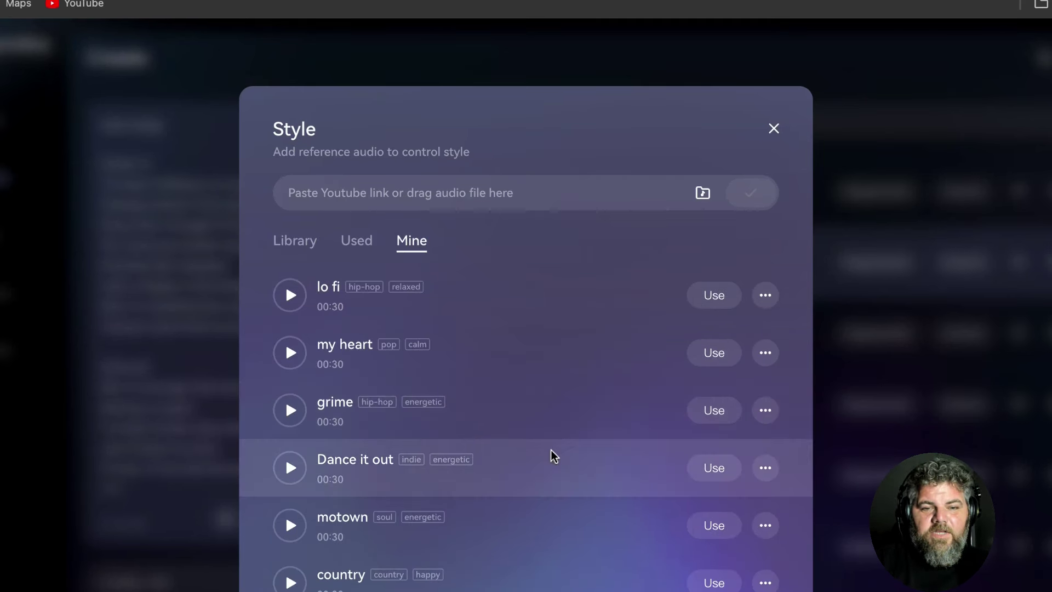
{"action": "scroll", "coordinate": [552, 453], "scroll_direction": "down", "scroll_amount": 2}
{"action": "left_click", "coordinate": [293, 354]}
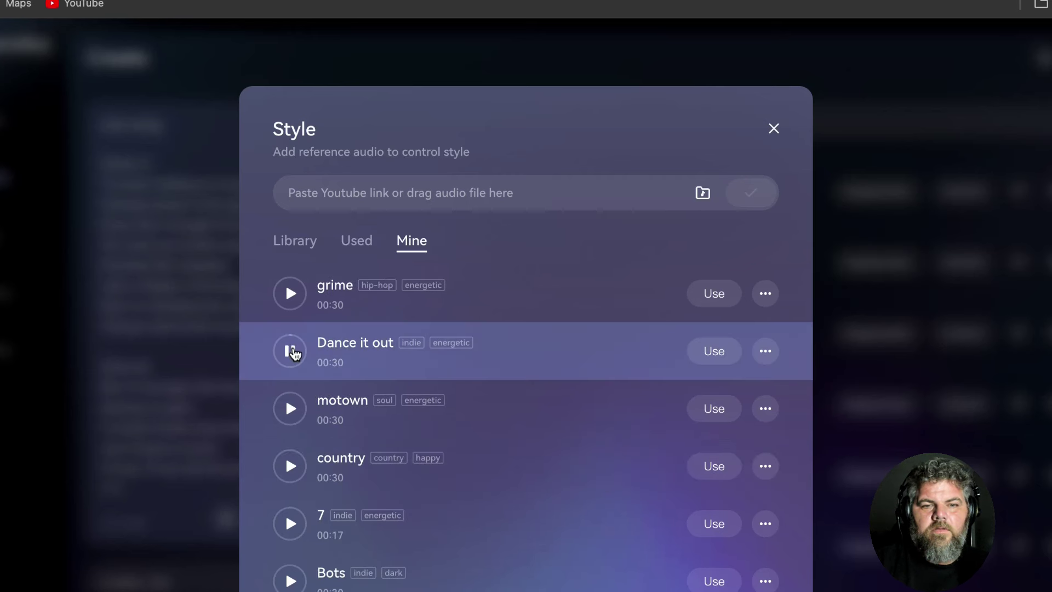
{"action": "left_click", "coordinate": [293, 354]}
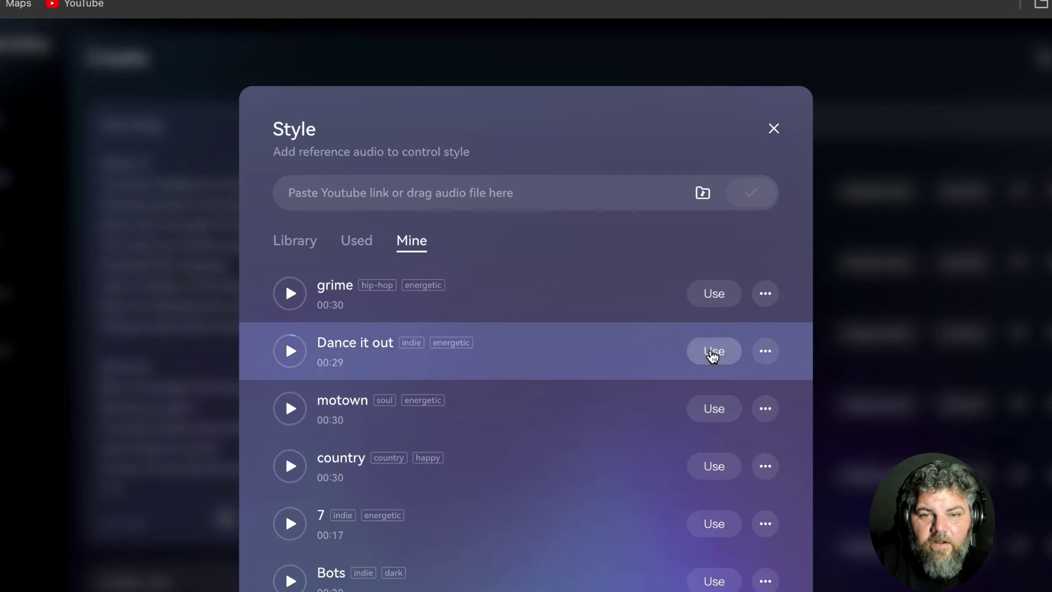
{"action": "left_click", "coordinate": [712, 354]}
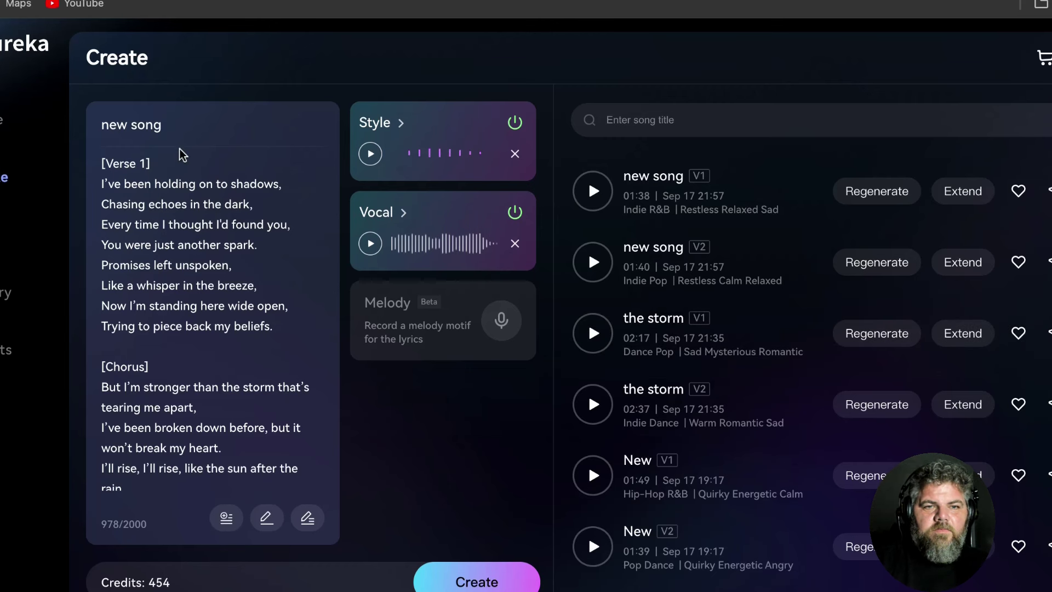
Step: Append 2 to the title to make 'new song 2' and generate its Pop Dance and Pop Indie versions
{"action": "left_click", "coordinate": [183, 128]}
{"action": "type", "text": "2"}
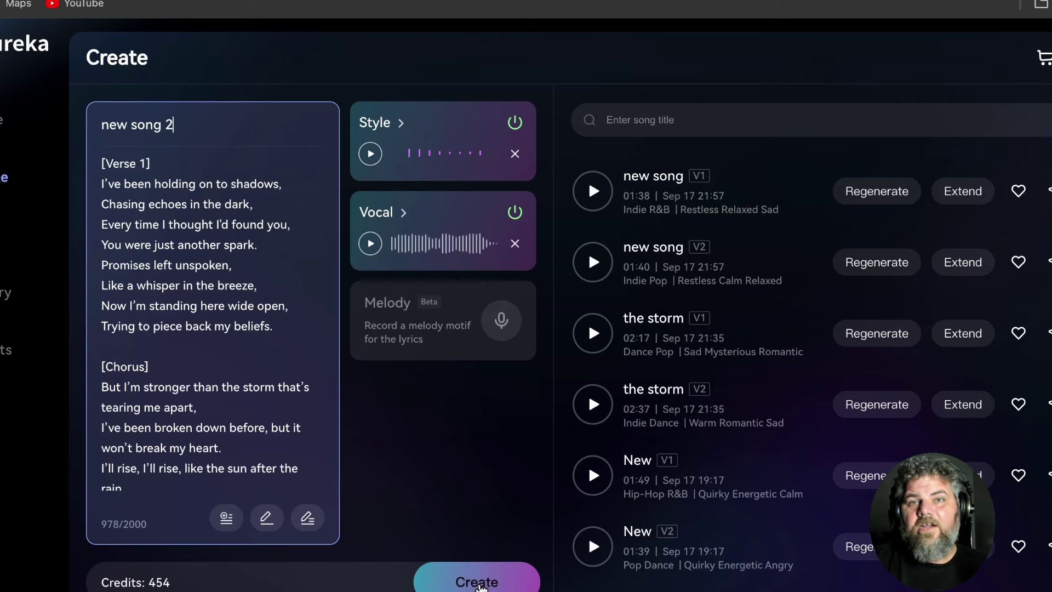
{"action": "left_click", "coordinate": [480, 584]}
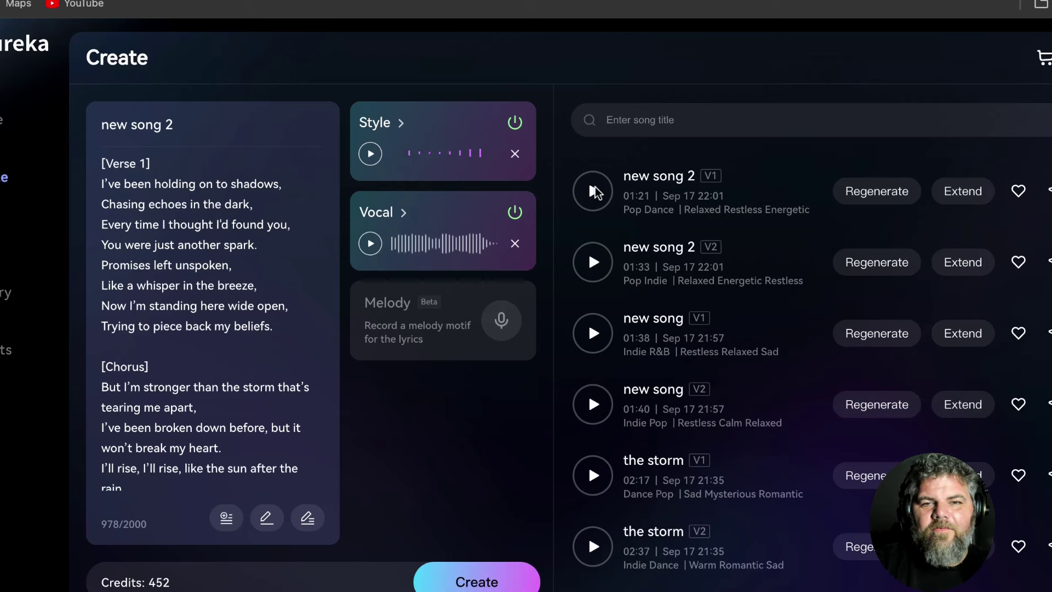
{"action": "left_click", "coordinate": [593, 191]}
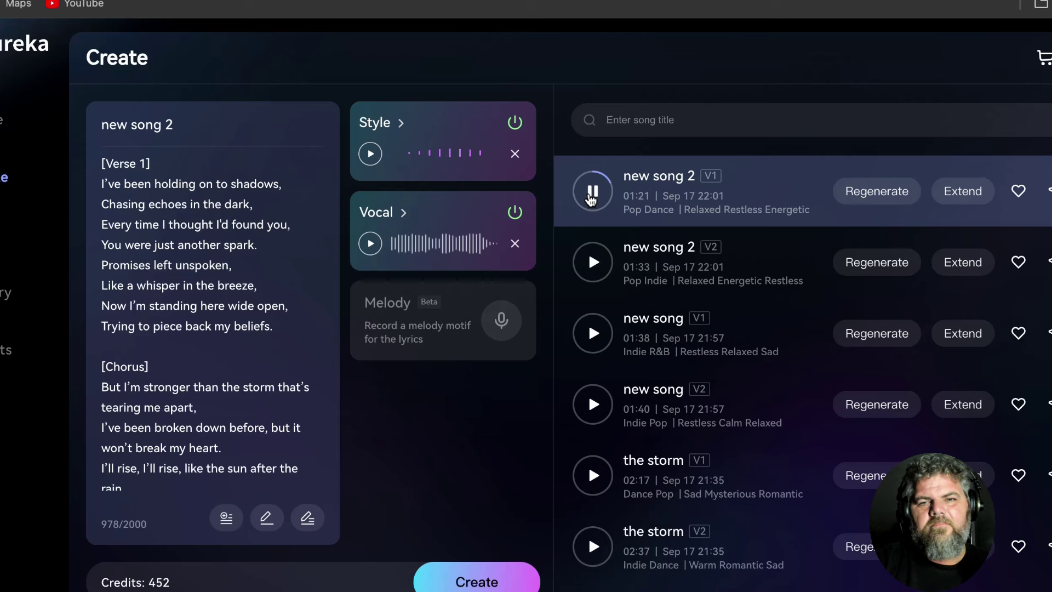
{"action": "left_click", "coordinate": [591, 196]}
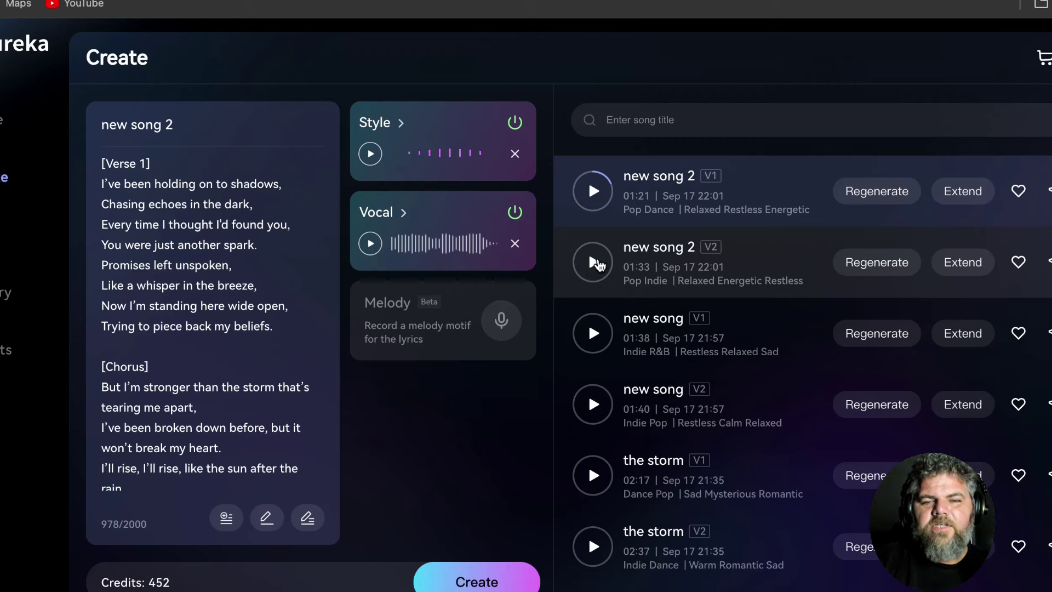
{"action": "left_click", "coordinate": [594, 263]}
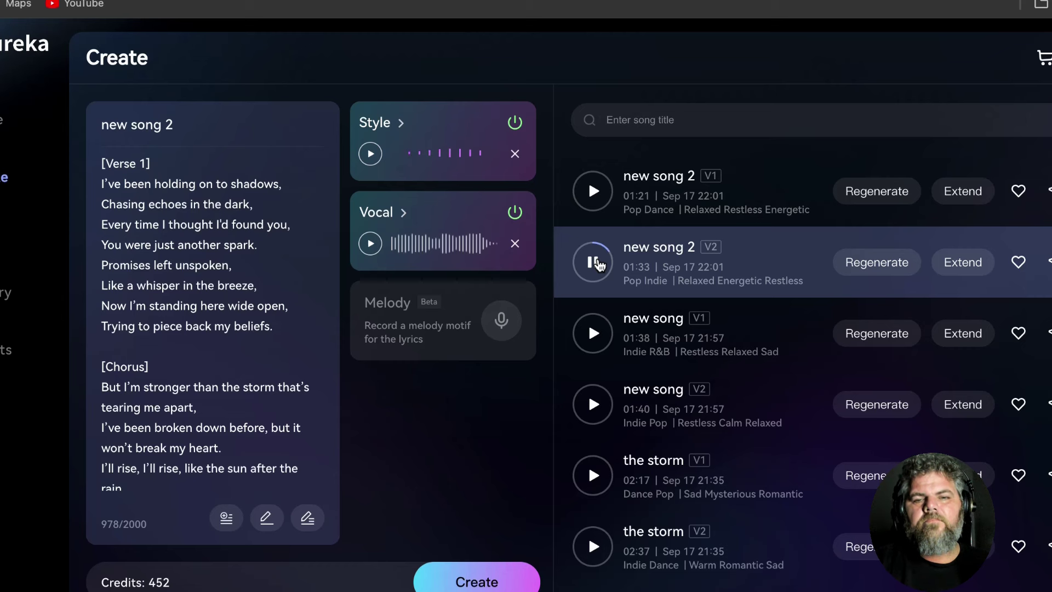
{"action": "left_click", "coordinate": [599, 265]}
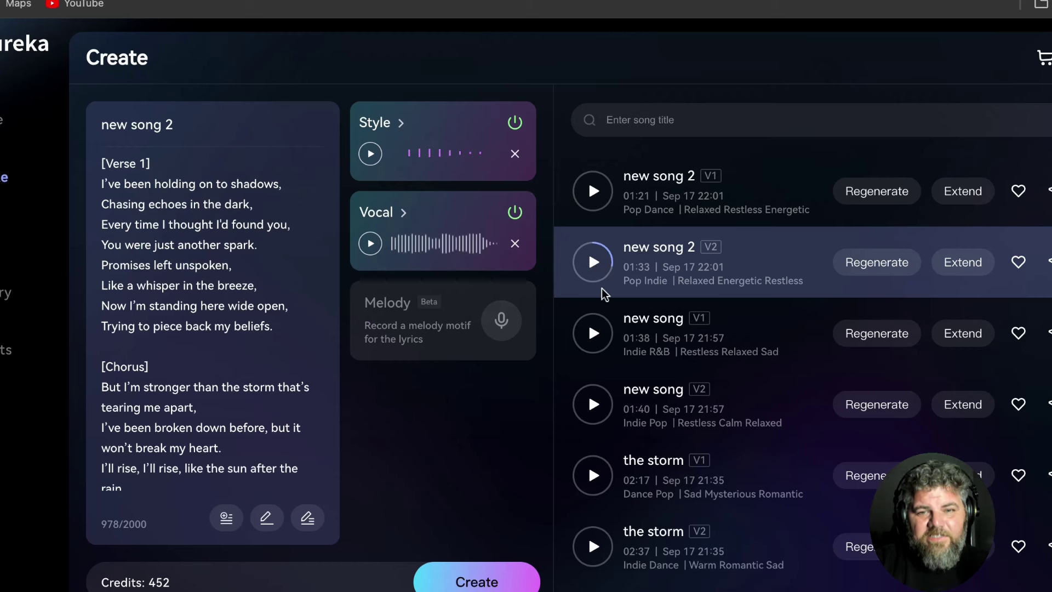
{"action": "left_click", "coordinate": [596, 334]}
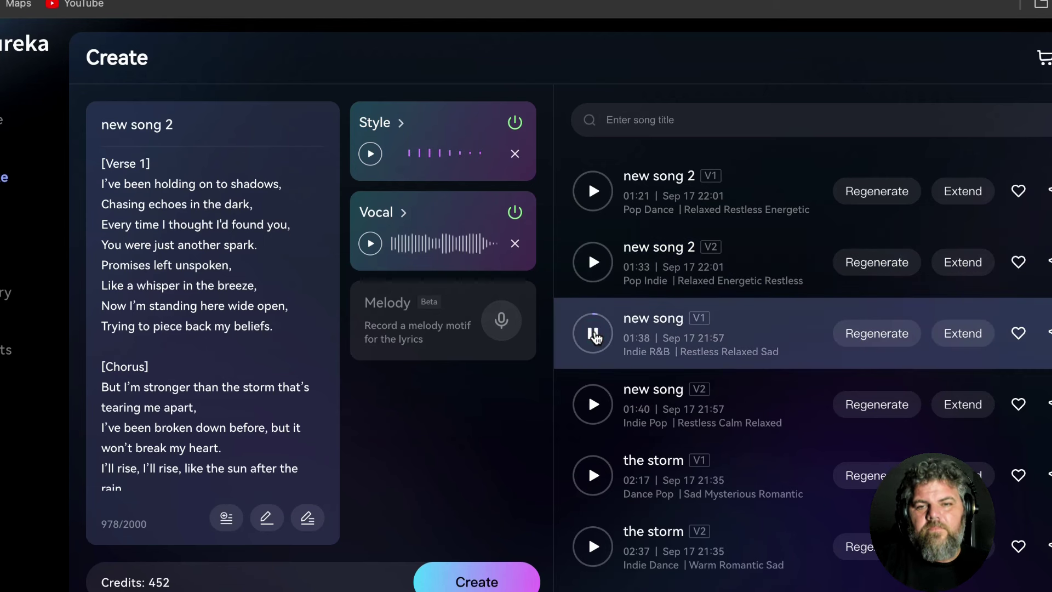
{"action": "left_click", "coordinate": [595, 335]}
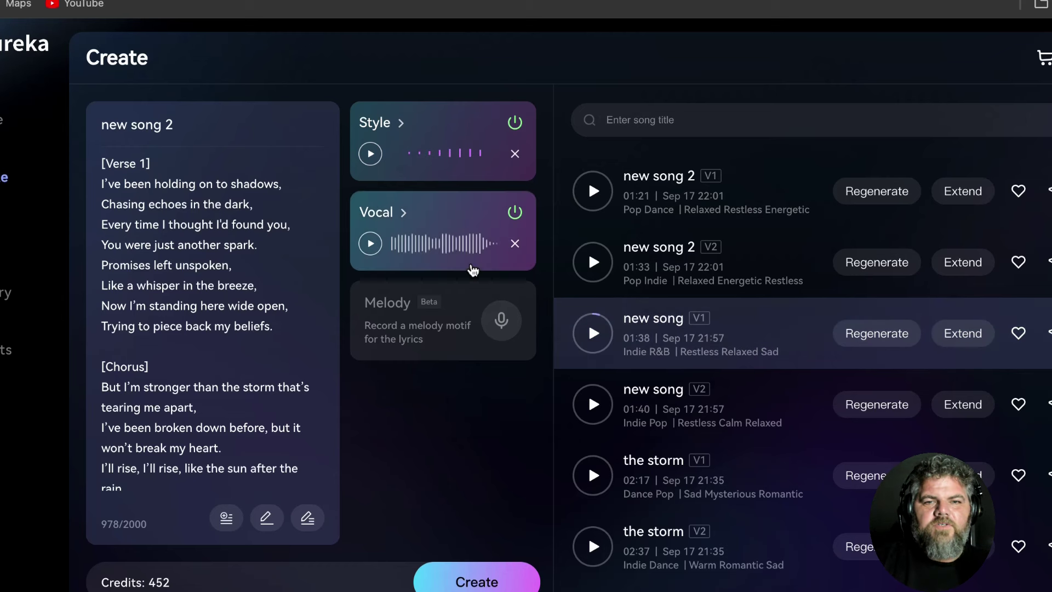
Step: Drop the existing style reference, then reopen the Style choices with the library filtered to Country
{"action": "left_click", "coordinate": [515, 153]}
{"action": "left_click", "coordinate": [500, 142]}
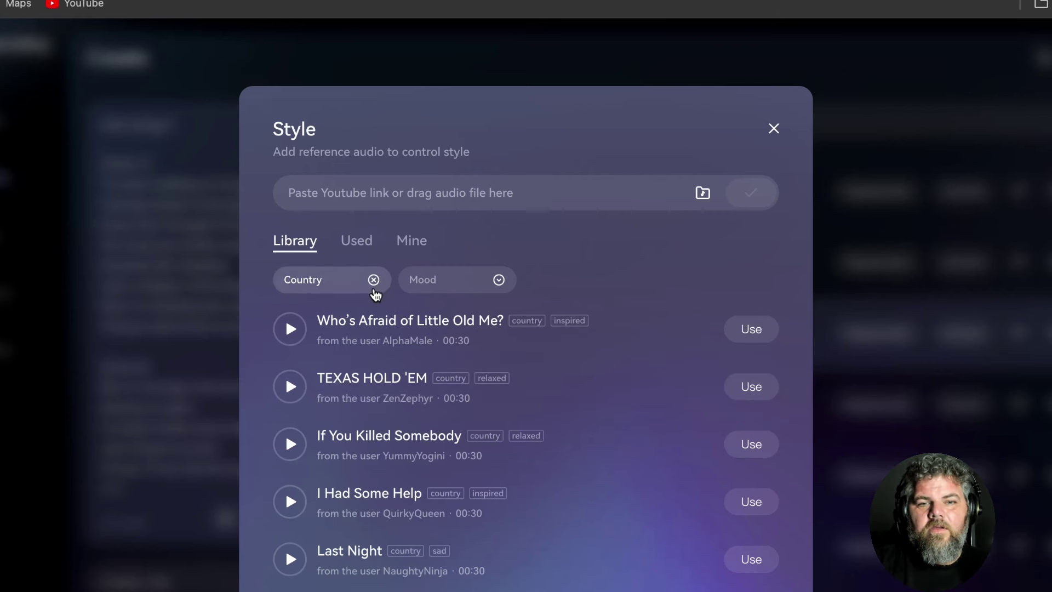
{"action": "left_click", "coordinate": [374, 280]}
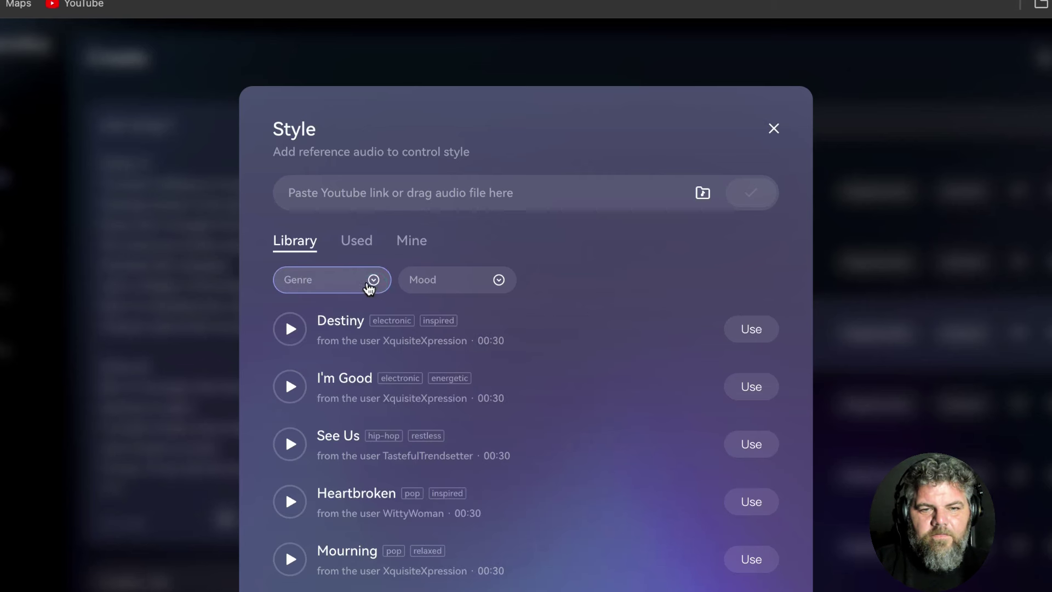
{"action": "left_click", "coordinate": [354, 276]}
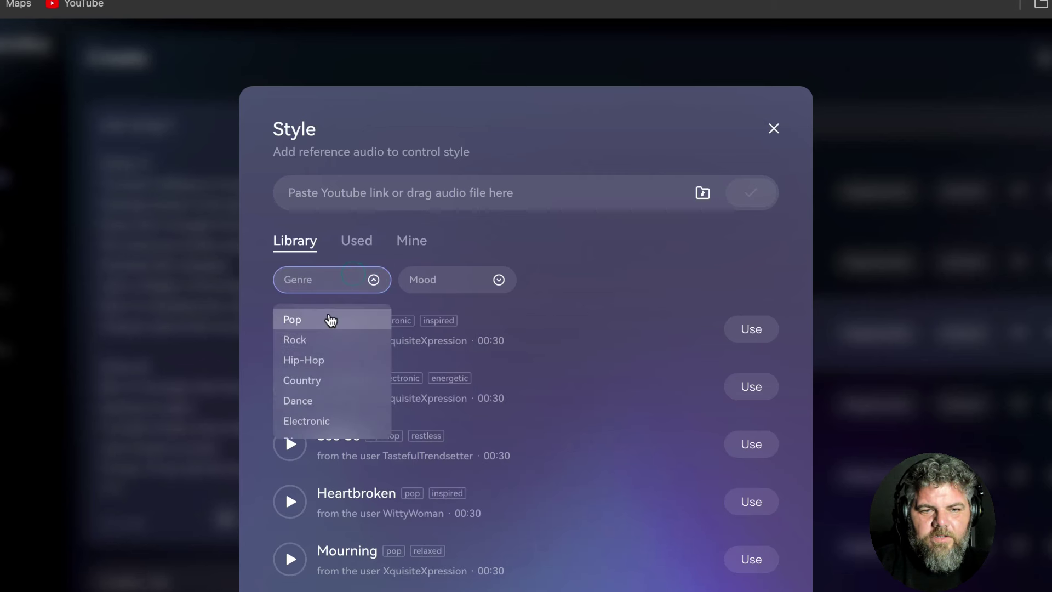
{"action": "left_click", "coordinate": [316, 373]}
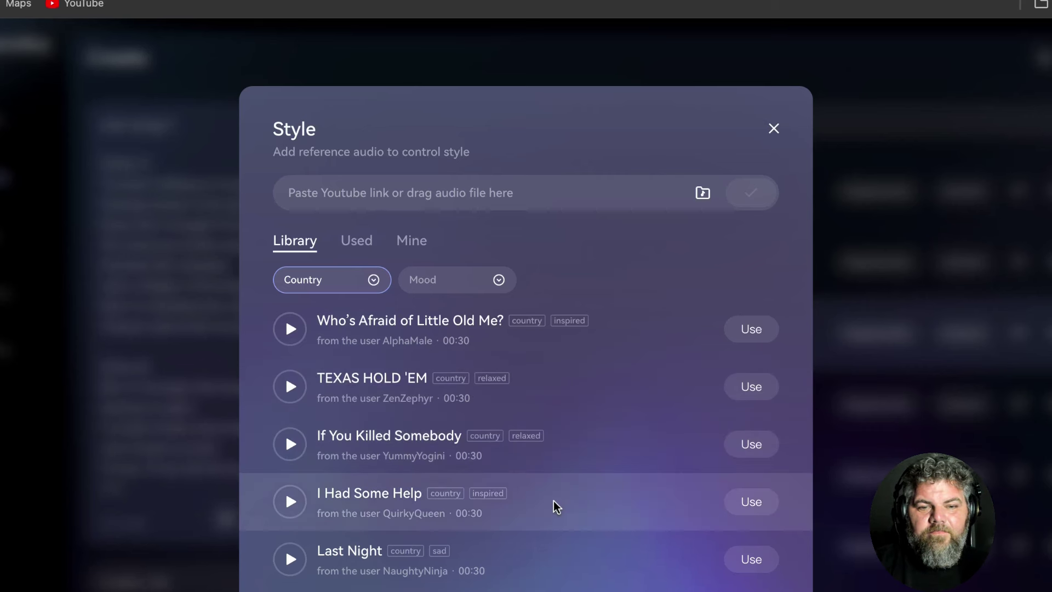
{"action": "scroll", "coordinate": [554, 502], "scroll_direction": "down", "scroll_amount": 2}
{"action": "scroll", "coordinate": [554, 502], "scroll_direction": "up", "scroll_amount": 2}
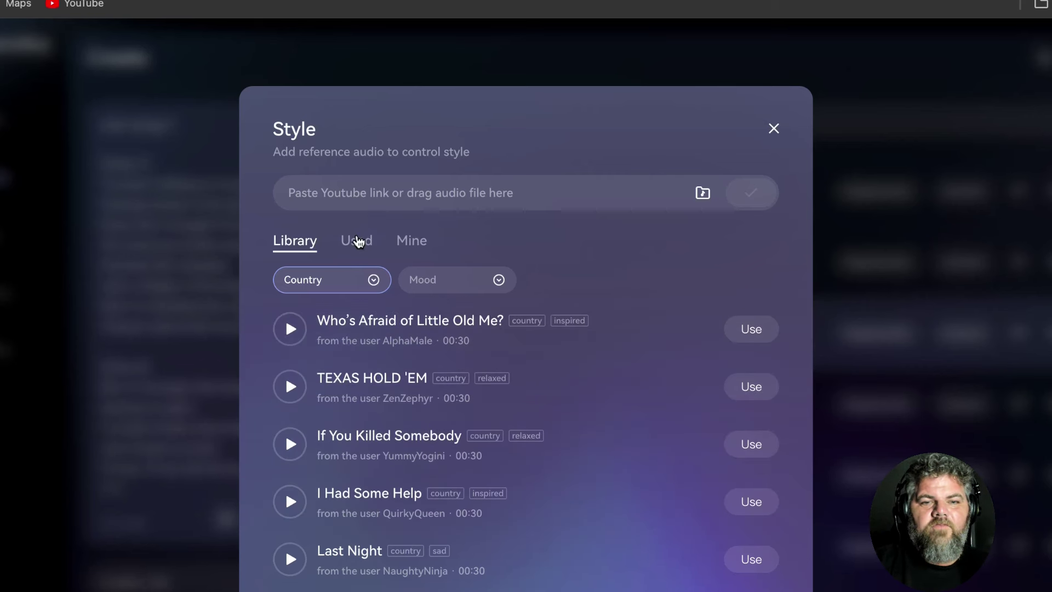
{"action": "left_click", "coordinate": [326, 194]}
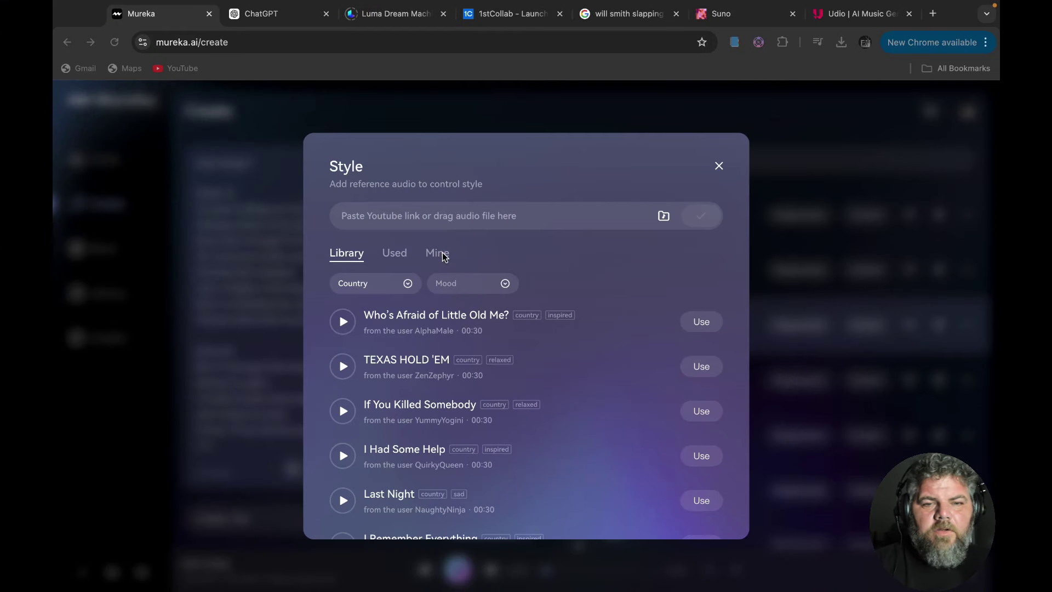
Step: Upload you like jazz_.mp3 from Downloads as reference audio under the Mine tab
{"action": "left_click", "coordinate": [439, 255]}
{"action": "left_click", "coordinate": [441, 256]}
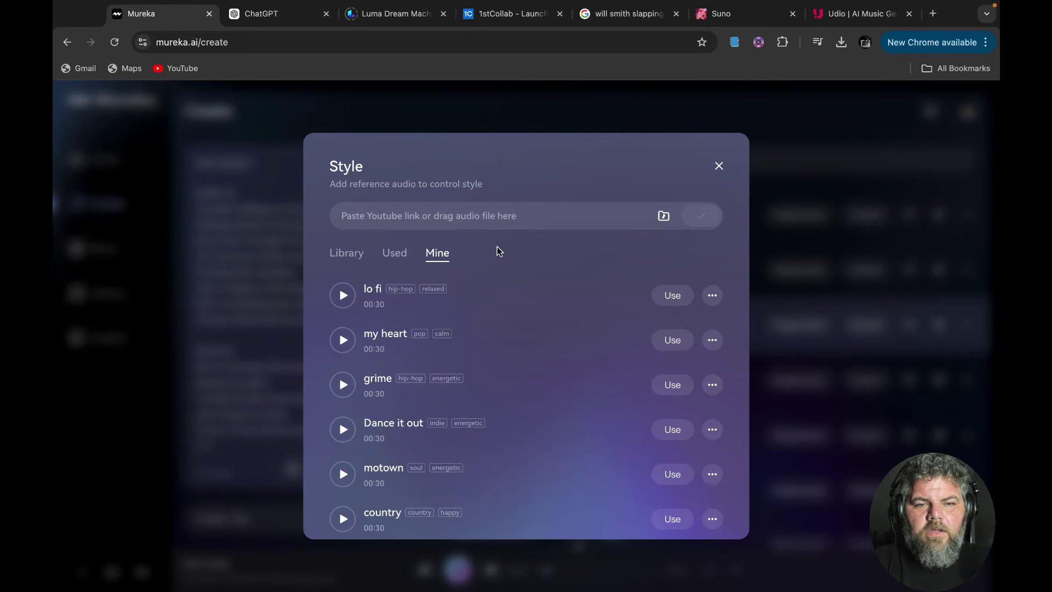
{"action": "left_click", "coordinate": [663, 216]}
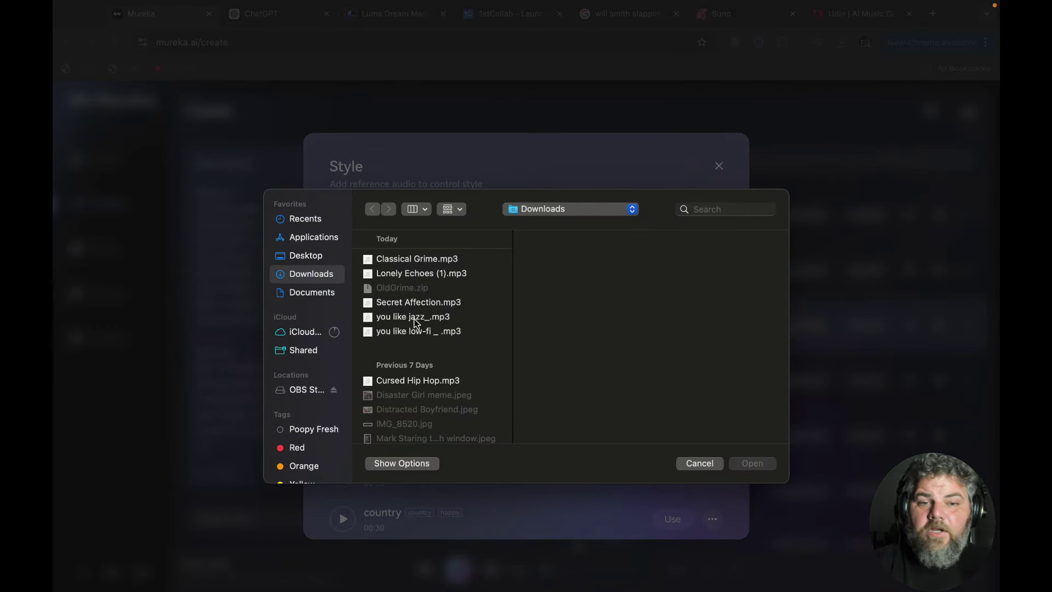
{"action": "left_click", "coordinate": [415, 318]}
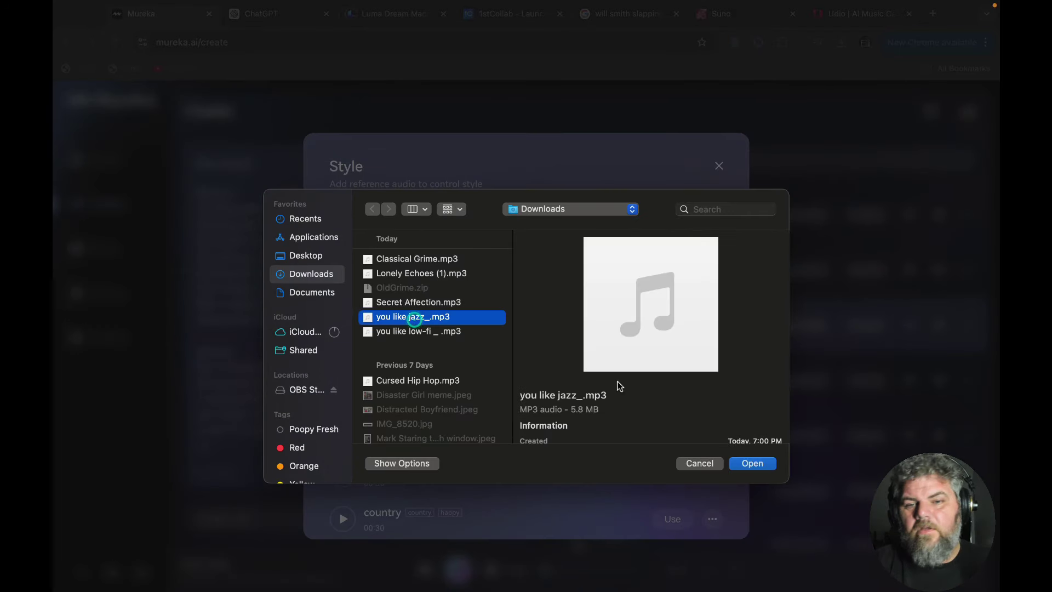
{"action": "left_click", "coordinate": [751, 463]}
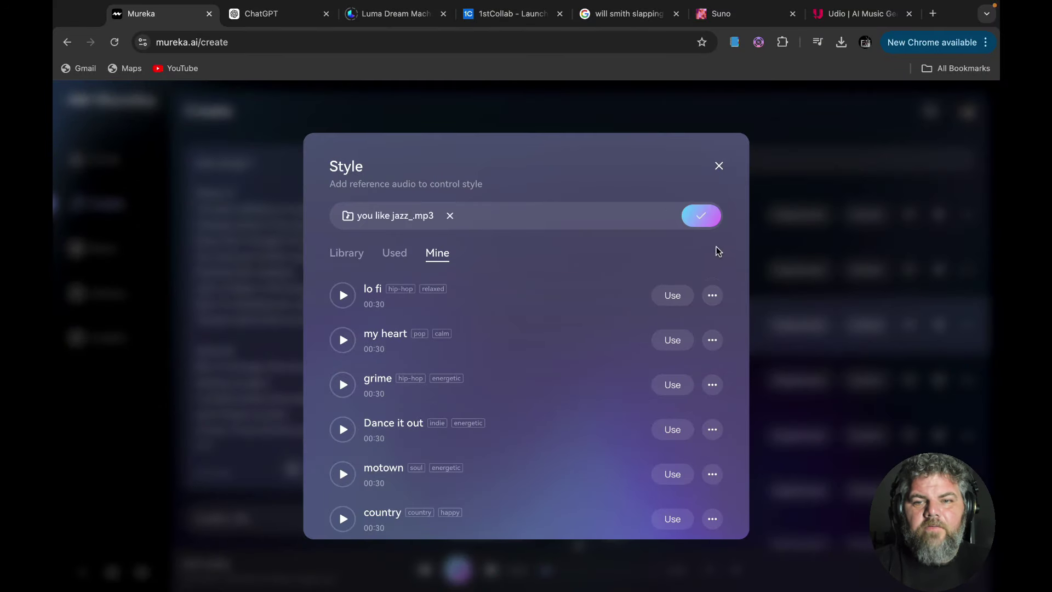
Step: Confirm the jazz file and tag it with genre Jazz and mood Energetic
{"action": "left_click", "coordinate": [702, 217]}
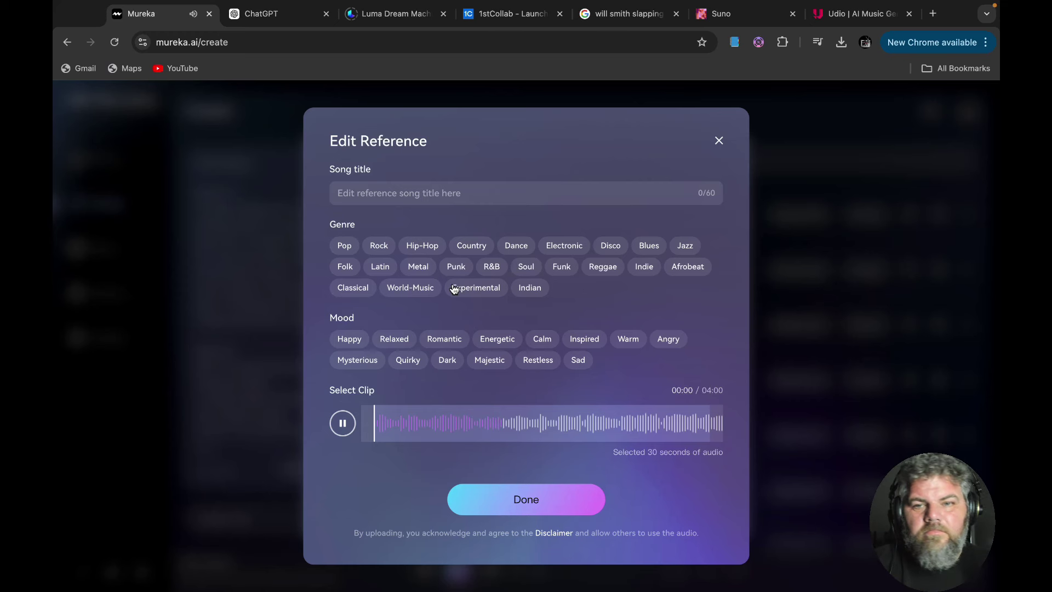
{"action": "left_click", "coordinate": [686, 246]}
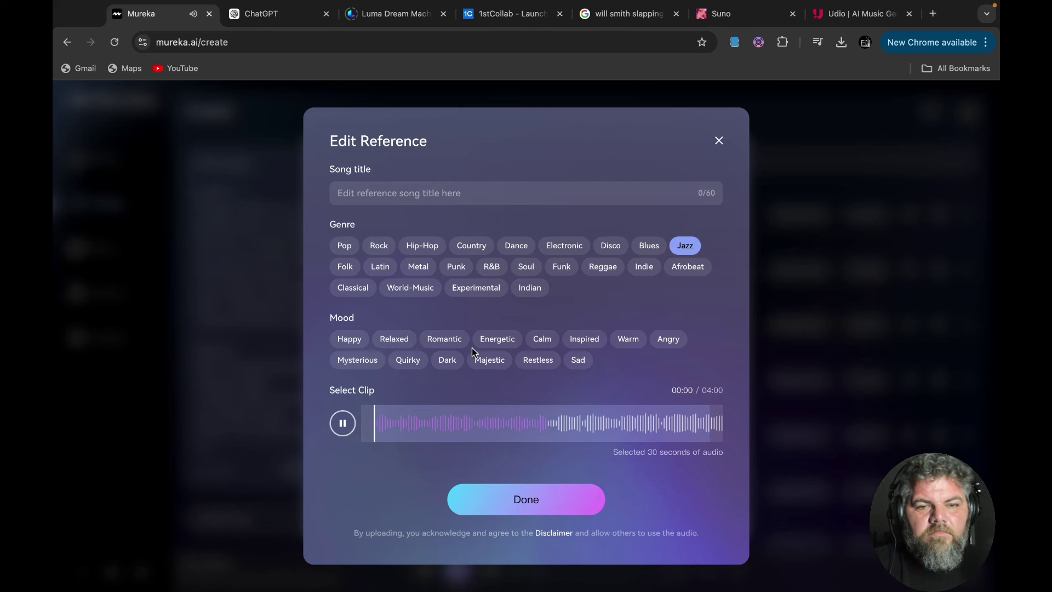
{"action": "left_click", "coordinate": [510, 340]}
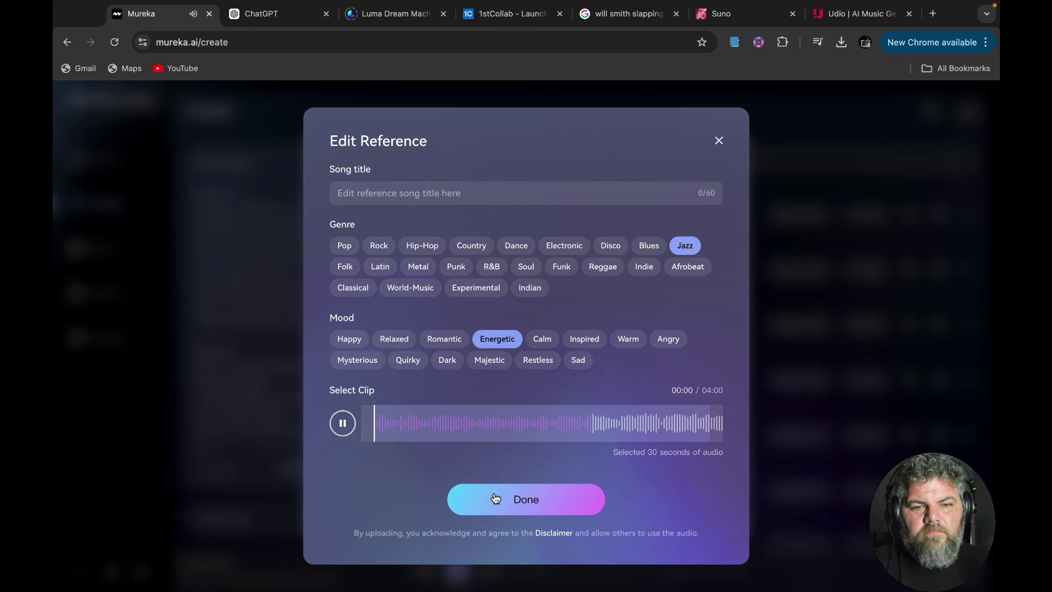
Step: Choose and preview a 30-second section of the song on the waveform
{"action": "left_click", "coordinate": [340, 422]}
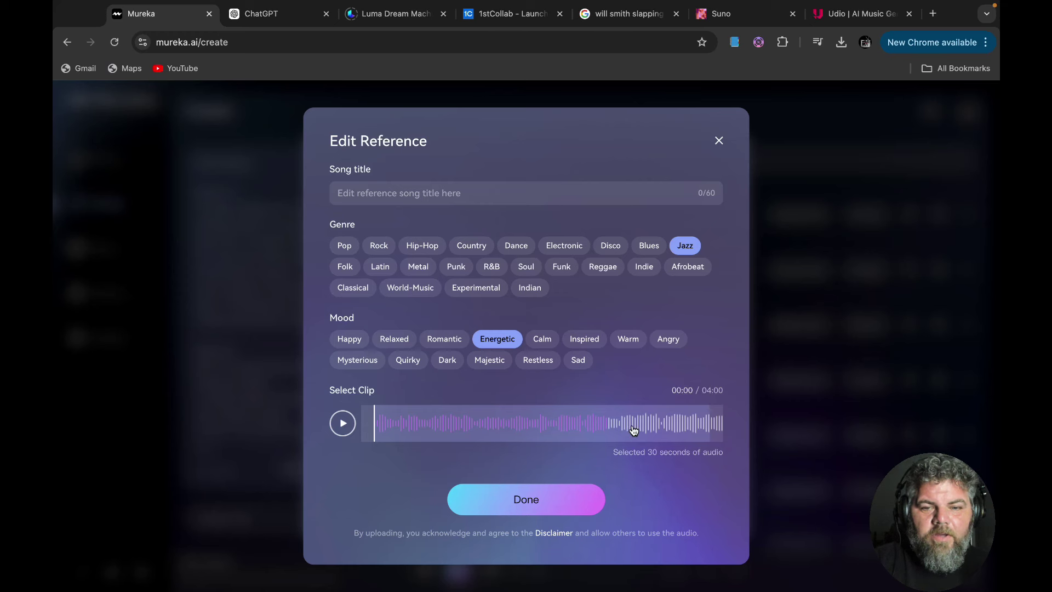
{"action": "left_click_drag", "start_coordinate": [642, 429], "coordinate": [351, 438]}
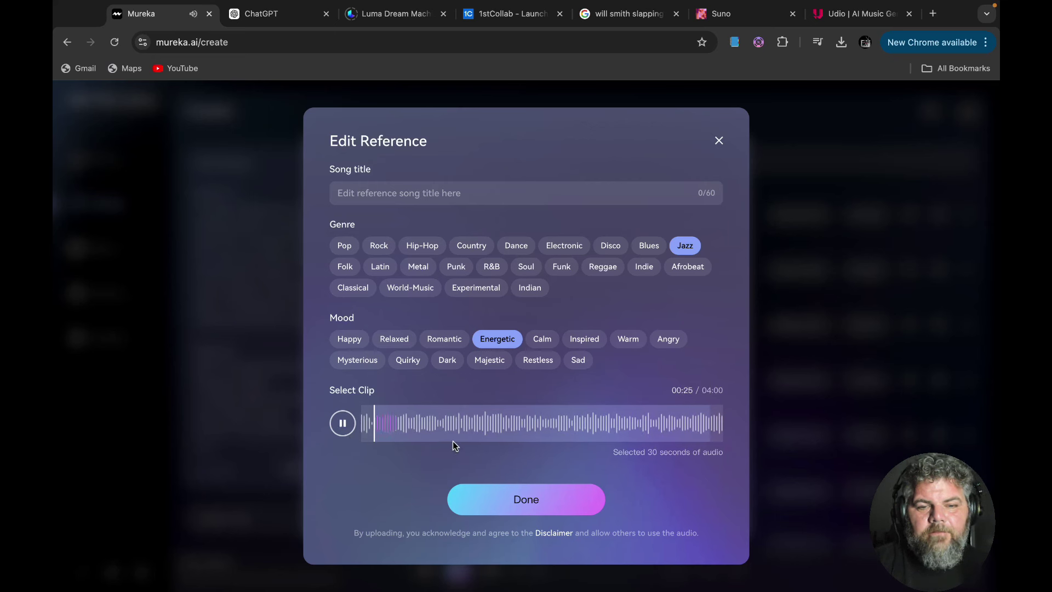
{"action": "left_click", "coordinate": [343, 425]}
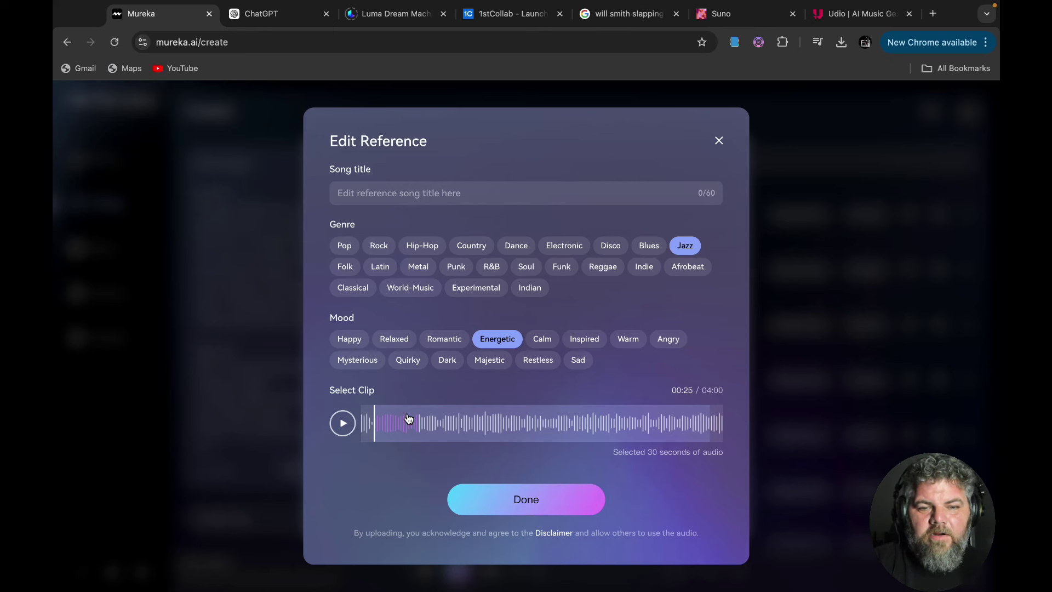
{"action": "left_click", "coordinate": [482, 421]}
{"action": "left_click", "coordinate": [523, 420]}
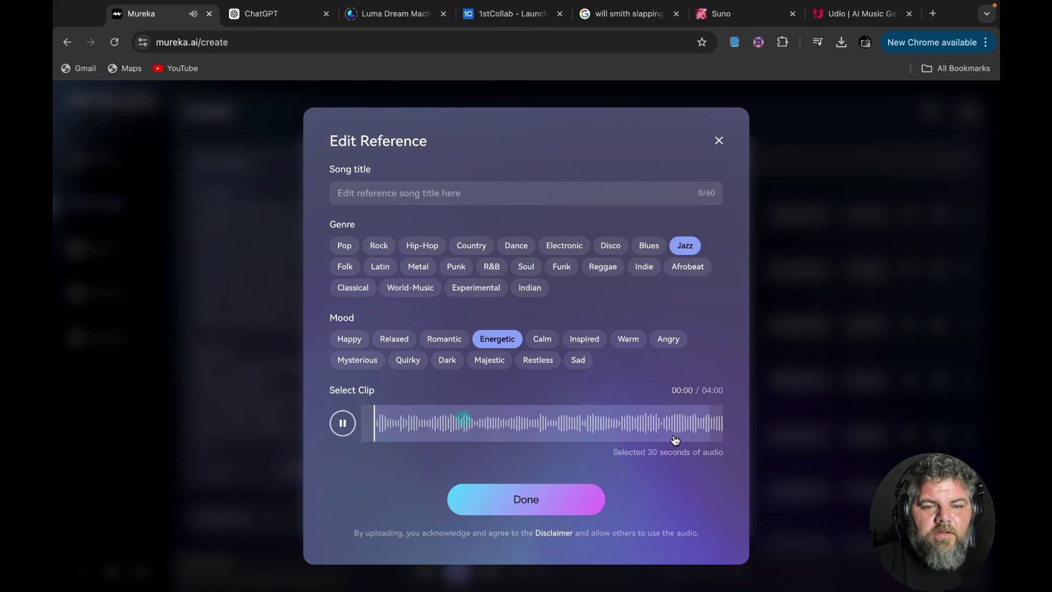
{"action": "left_click", "coordinate": [342, 426]}
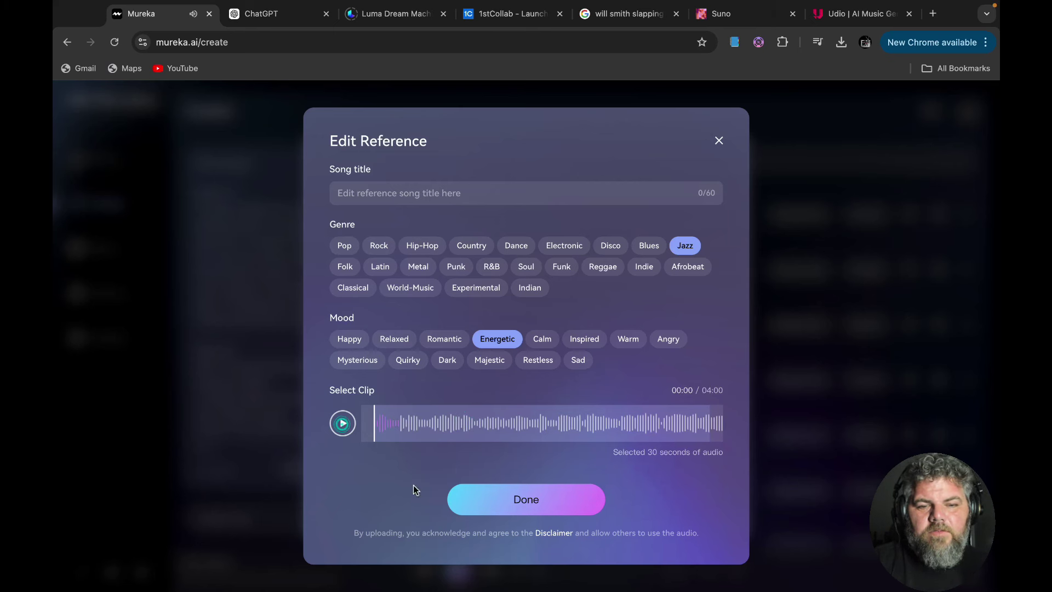
Step: Title the reference 'jazz' and save it
{"action": "left_click", "coordinate": [535, 500]}
{"action": "left_click", "coordinate": [471, 196]}
{"action": "type", "text": "jazz"}
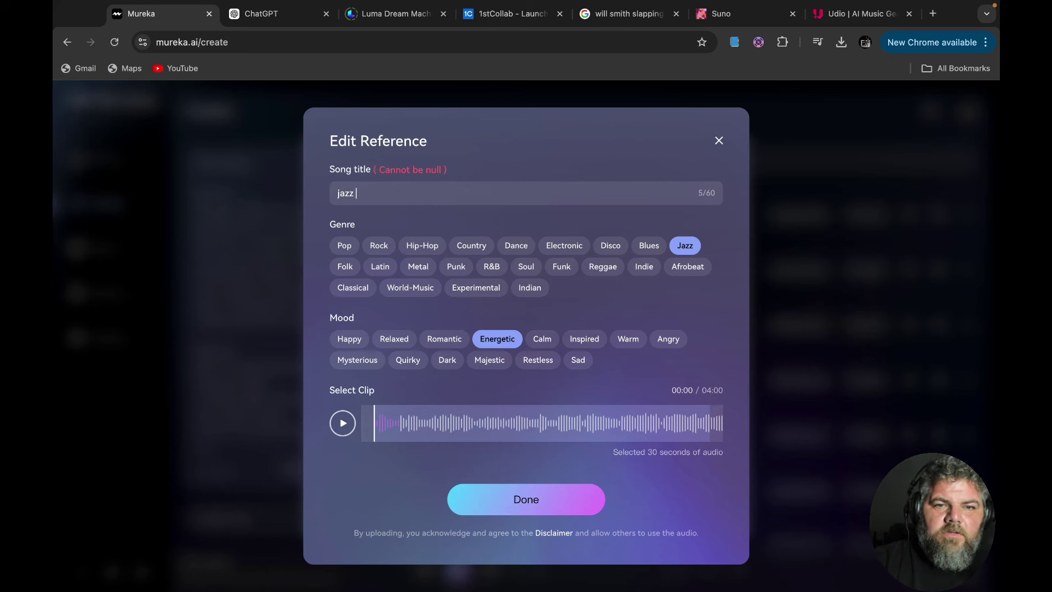
{"action": "left_click", "coordinate": [557, 497]}
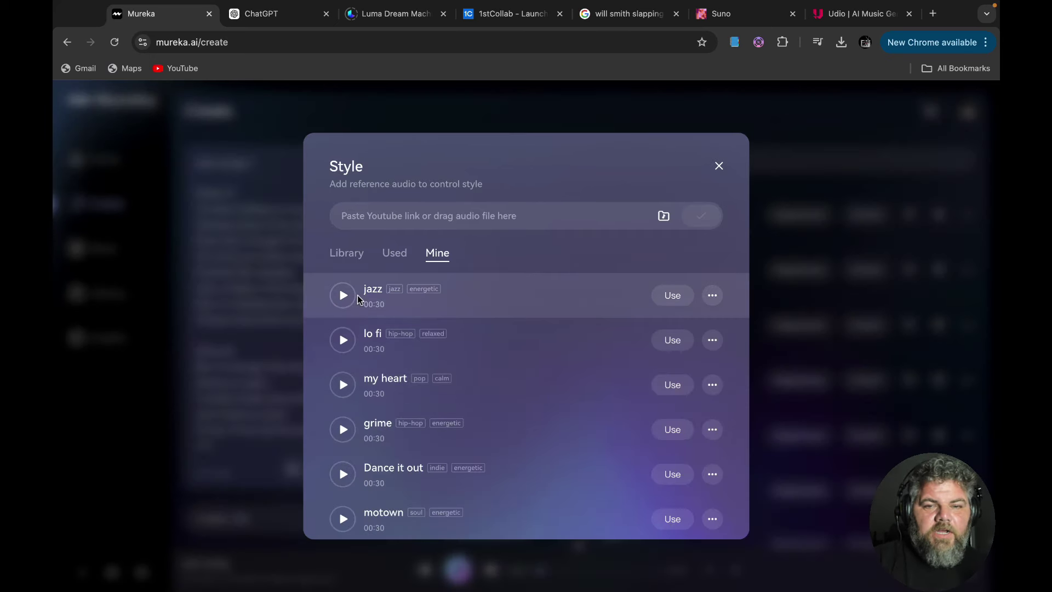
Step: Apply the saved 'jazz' reference track as the song's style
{"action": "left_click", "coordinate": [711, 295]}
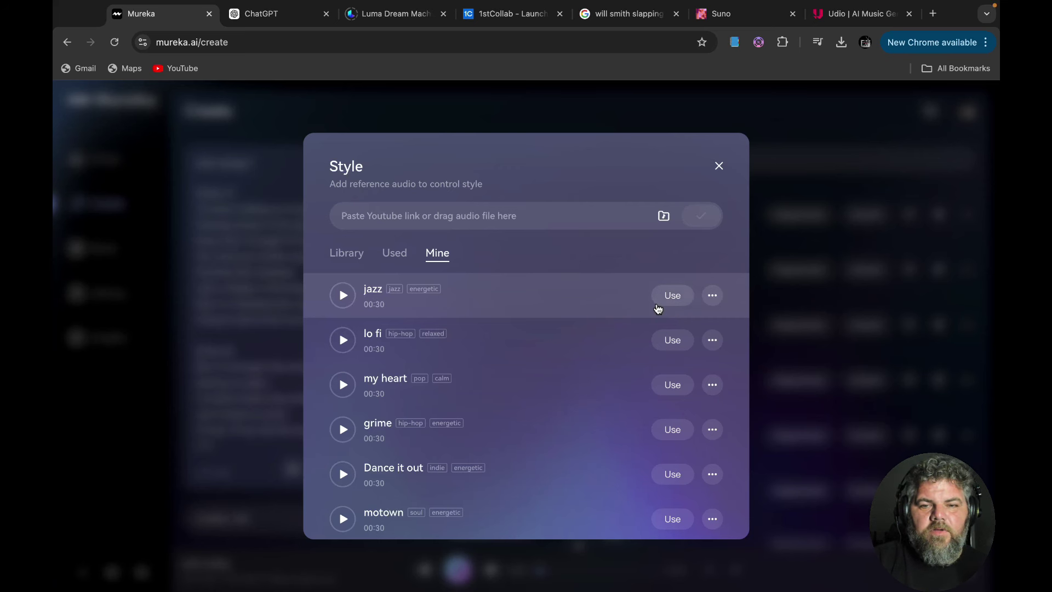
{"action": "left_click", "coordinate": [671, 296]}
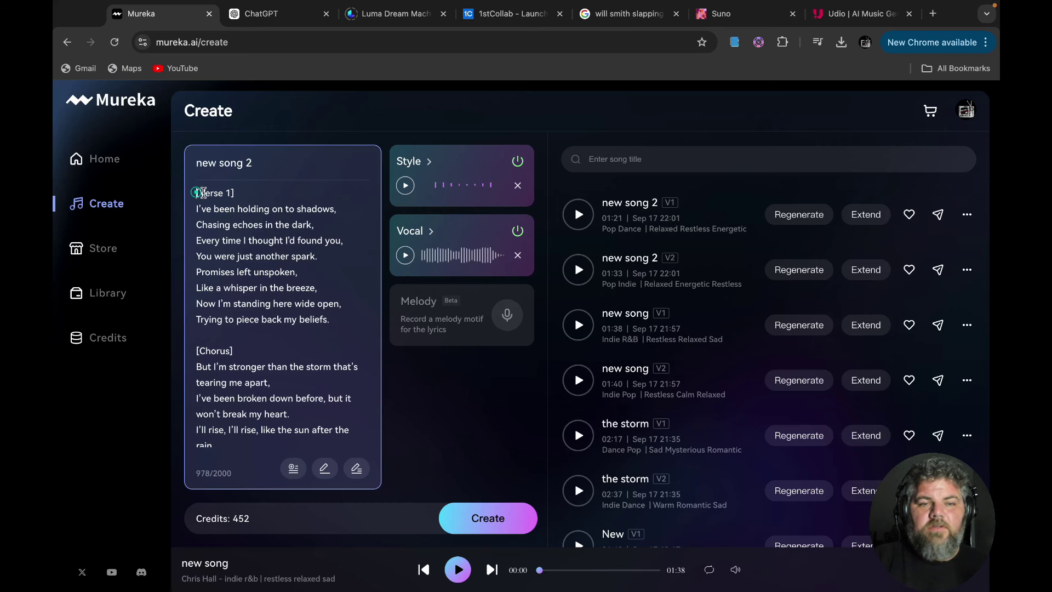
Step: Insert an [Intro] tag on a new blank line above [Verse 1]
{"action": "left_click", "coordinate": [196, 193]}
{"action": "key", "text": "Return"}
{"action": "key", "text": "Up"}
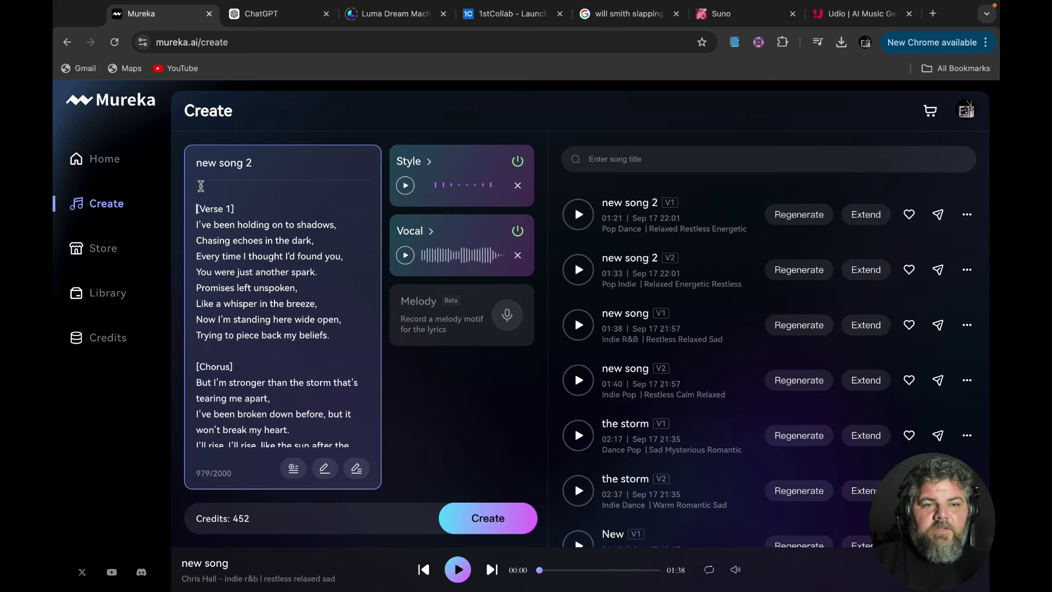
{"action": "left_click", "coordinate": [293, 471]}
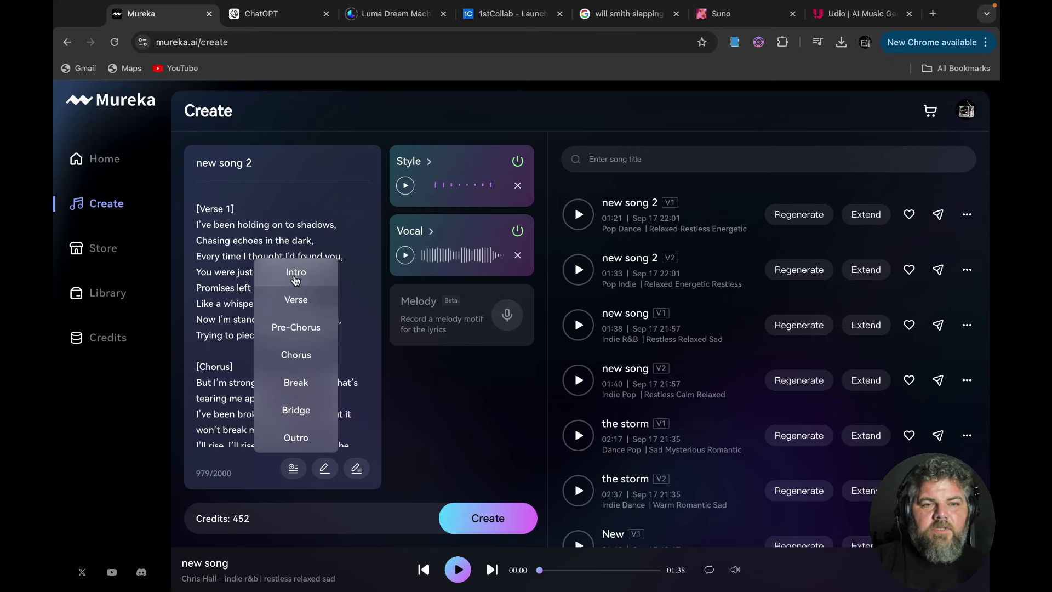
{"action": "left_click", "coordinate": [296, 279]}
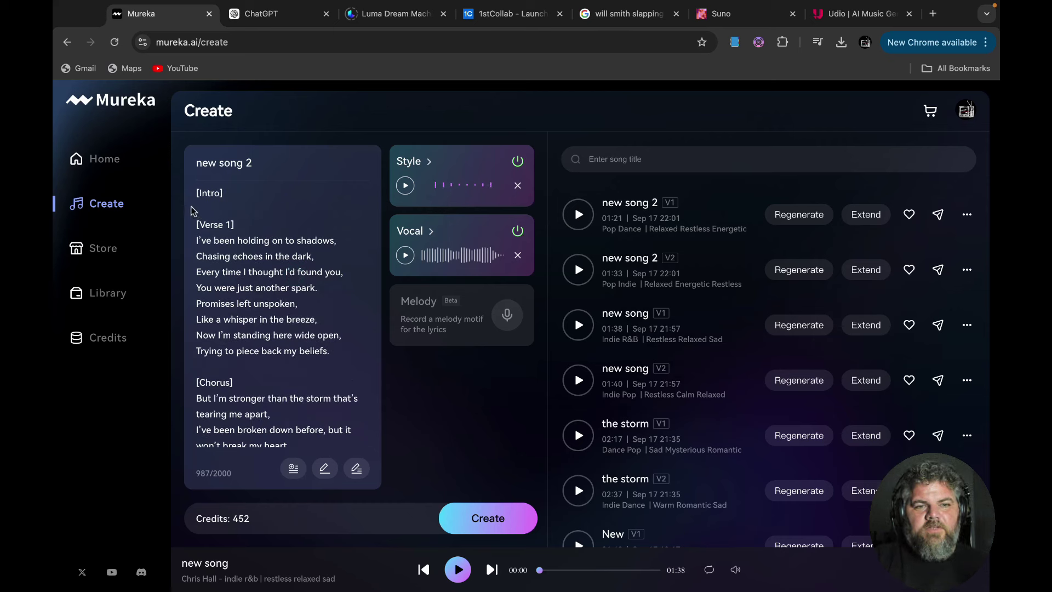
Step: Insert a Break tag on the line just before [Verse 2]
{"action": "scroll", "coordinate": [276, 366], "scroll_direction": "down", "scroll_amount": 5}
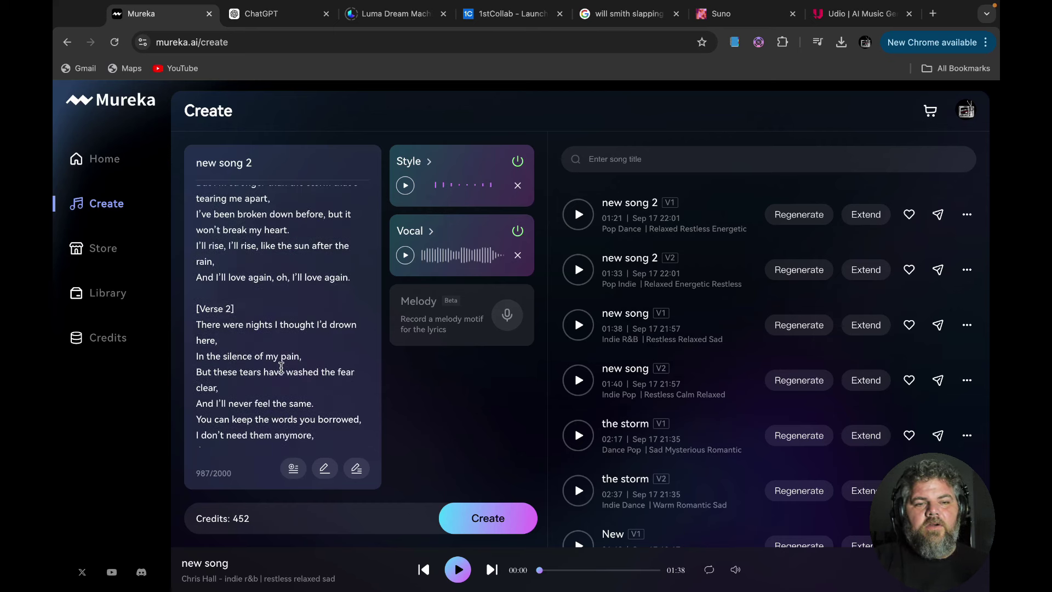
{"action": "left_click", "coordinate": [218, 305]}
{"action": "left_click", "coordinate": [294, 468]}
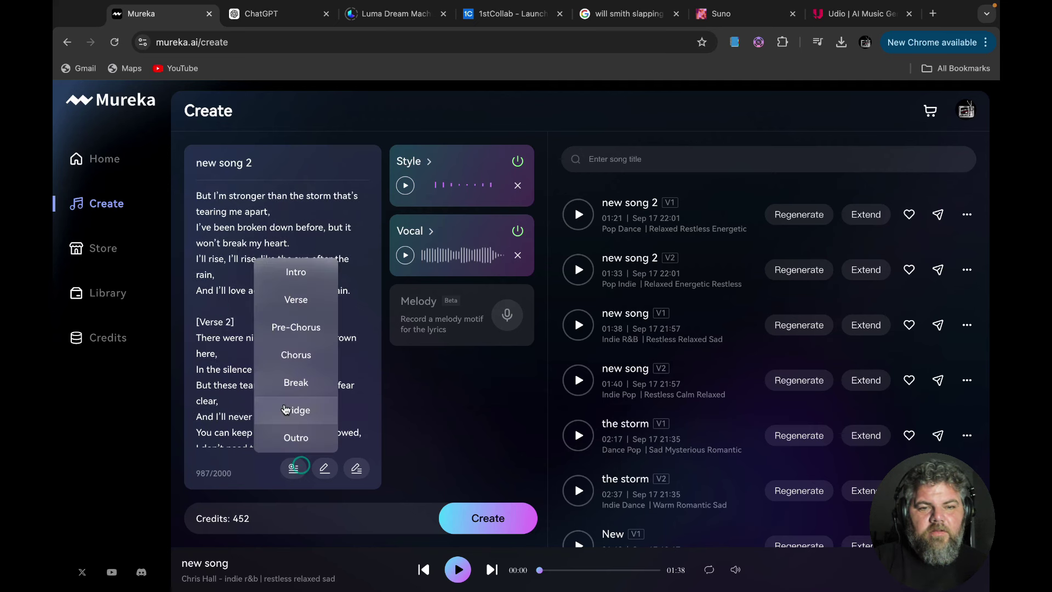
{"action": "left_click", "coordinate": [305, 383]}
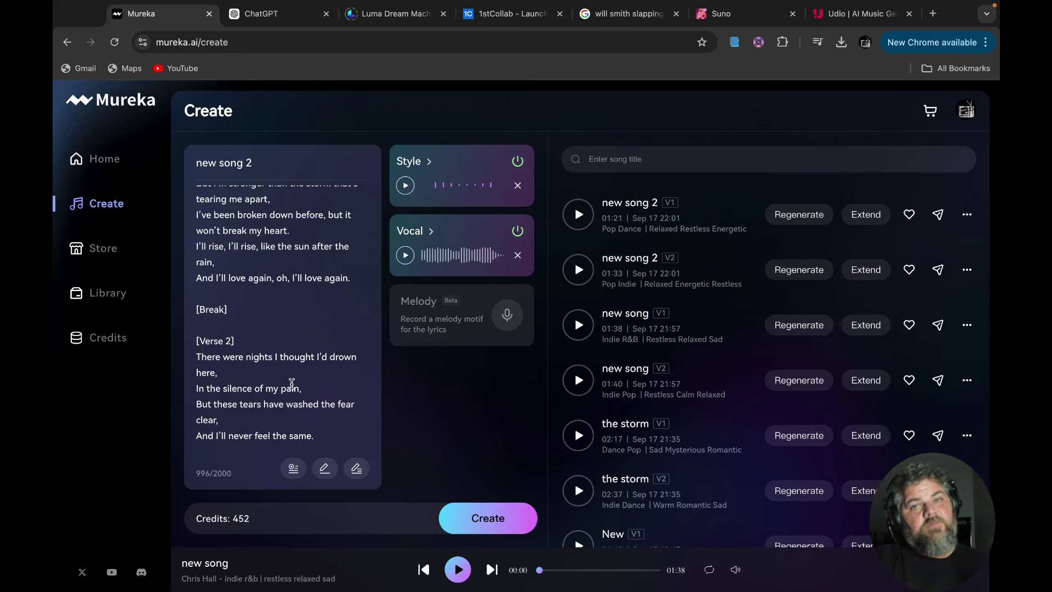
{"action": "scroll", "coordinate": [291, 384], "scroll_direction": "down", "scroll_amount": 5}
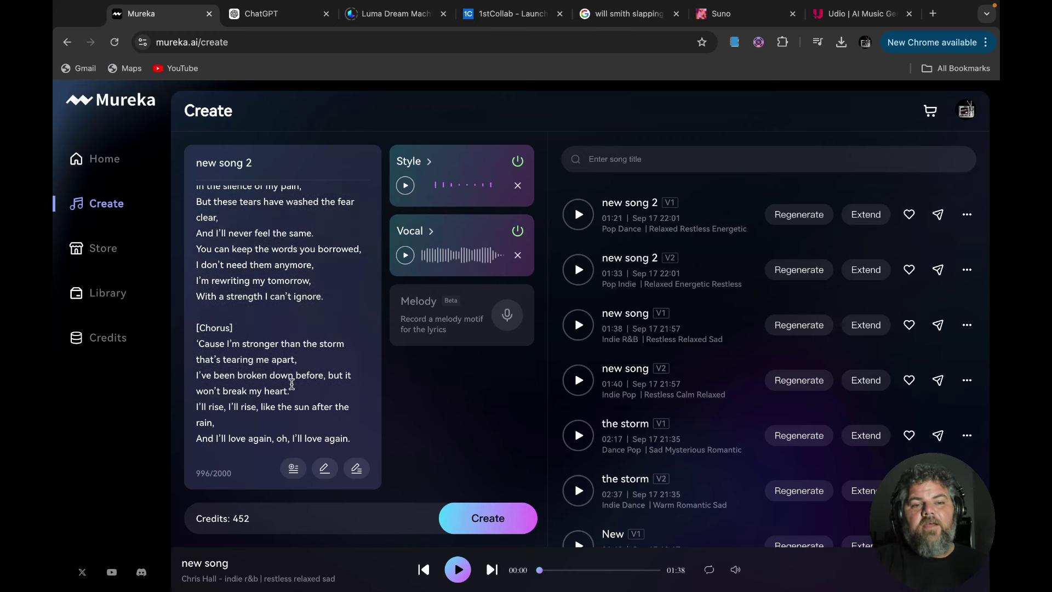
{"action": "scroll", "coordinate": [291, 383], "scroll_direction": "up", "scroll_amount": 15}
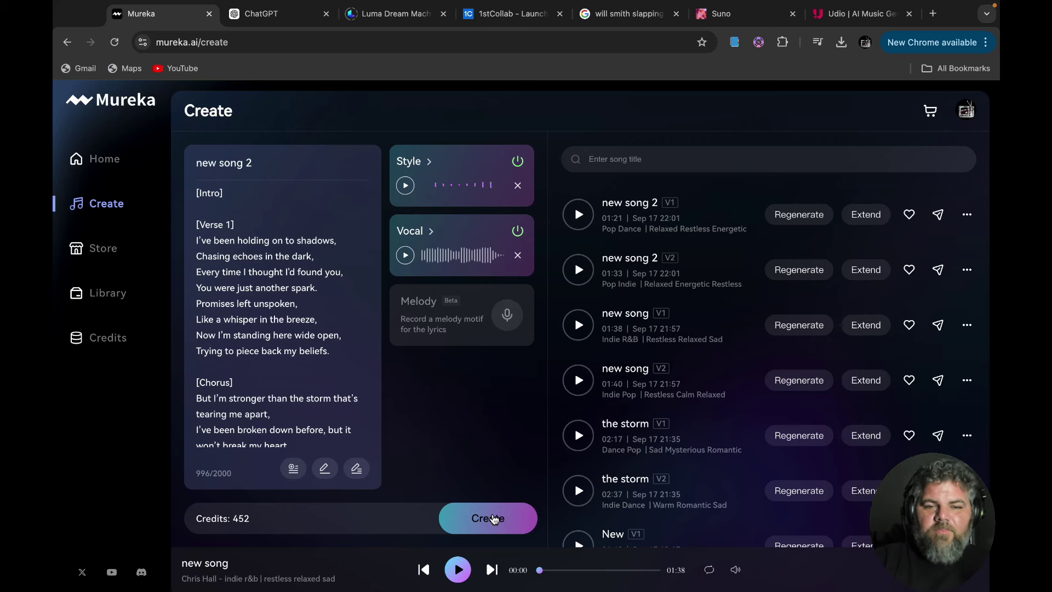
Step: Create two new versions and play the 02:01 R&B Pop and 02:25 Jazz World-Music takes
{"action": "left_click", "coordinate": [495, 519]}
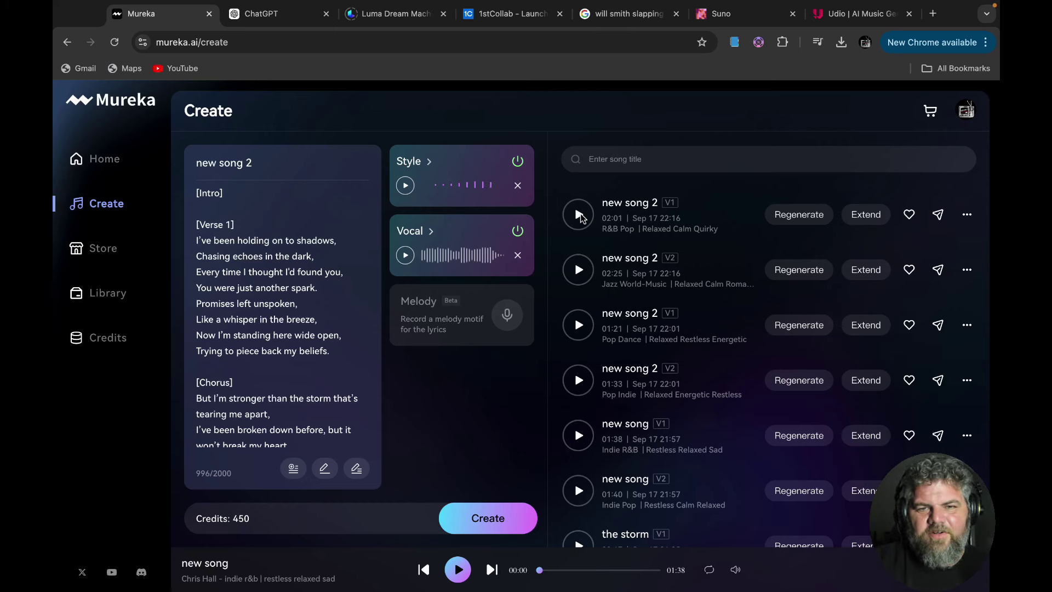
{"action": "left_click", "coordinate": [579, 215]}
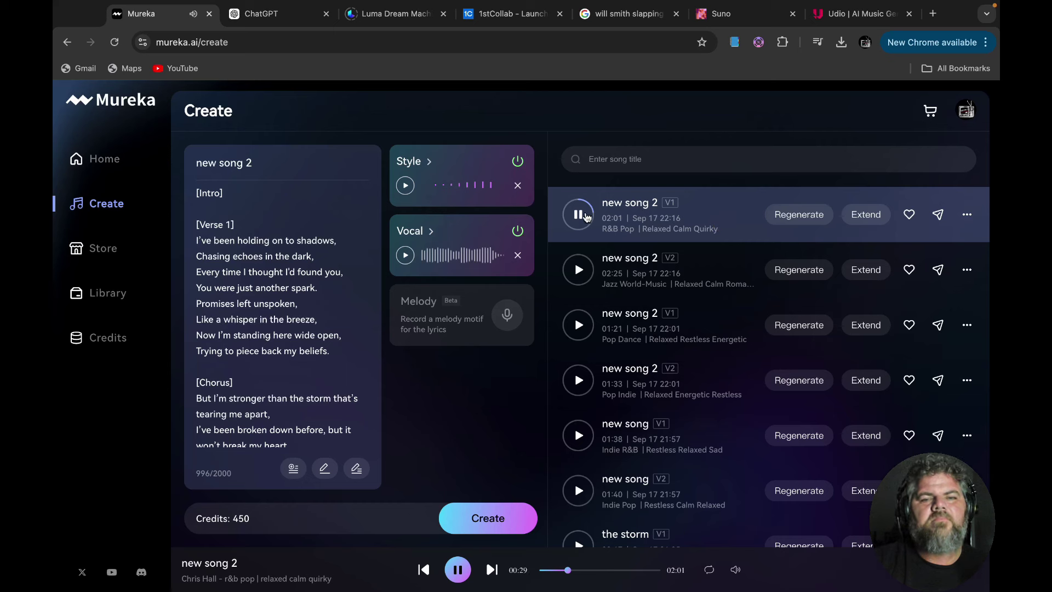
{"action": "left_click", "coordinate": [577, 273]}
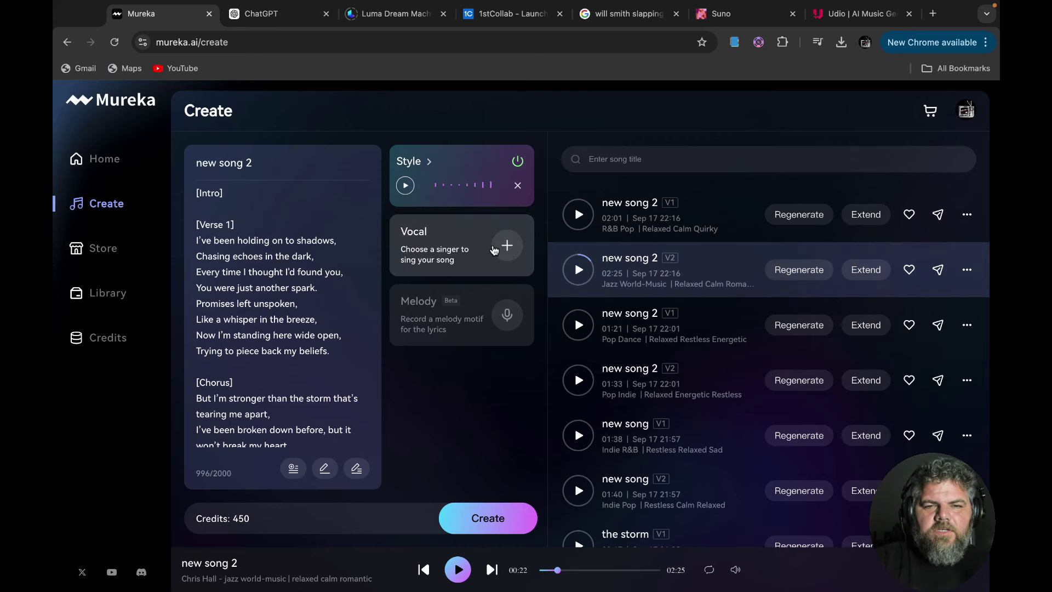
Step: Preview and set singer Agatha as the vocal, then play the 02:25 jazz take
{"action": "left_click", "coordinate": [505, 246]}
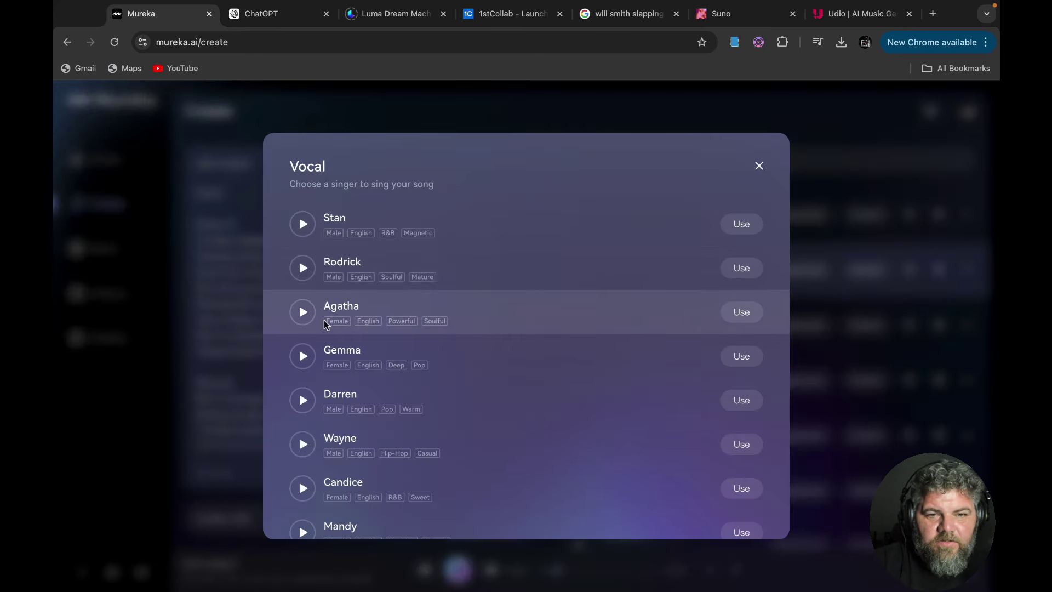
{"action": "left_click", "coordinate": [302, 312]}
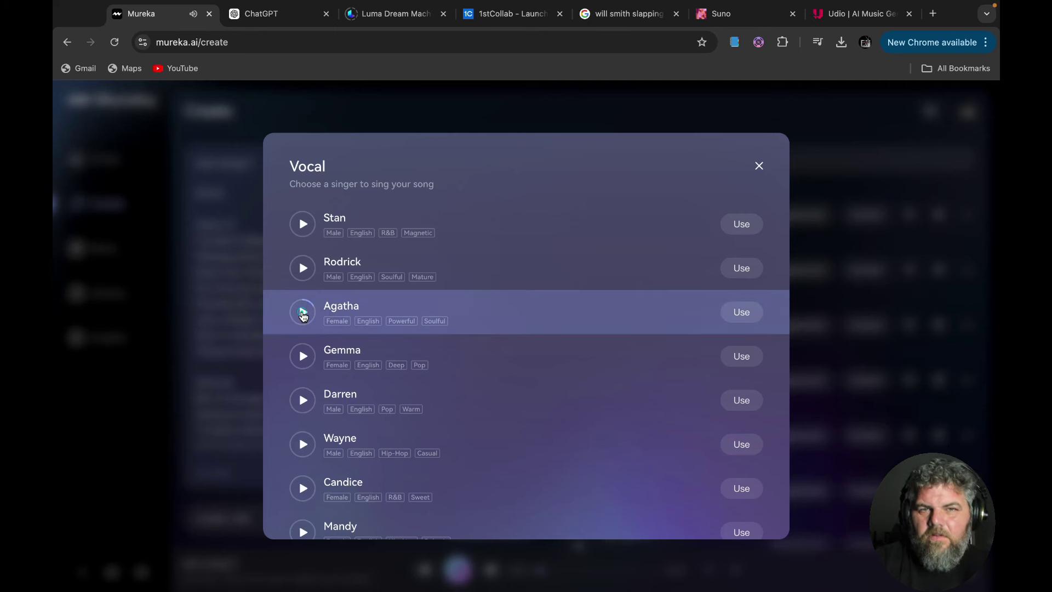
{"action": "left_click", "coordinate": [738, 321]}
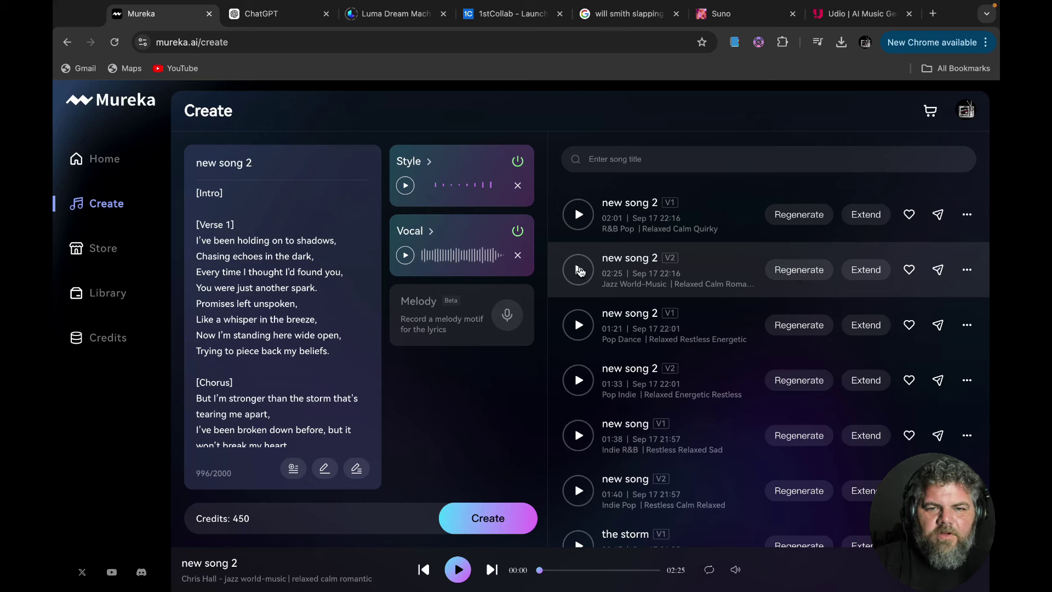
{"action": "left_click", "coordinate": [578, 269]}
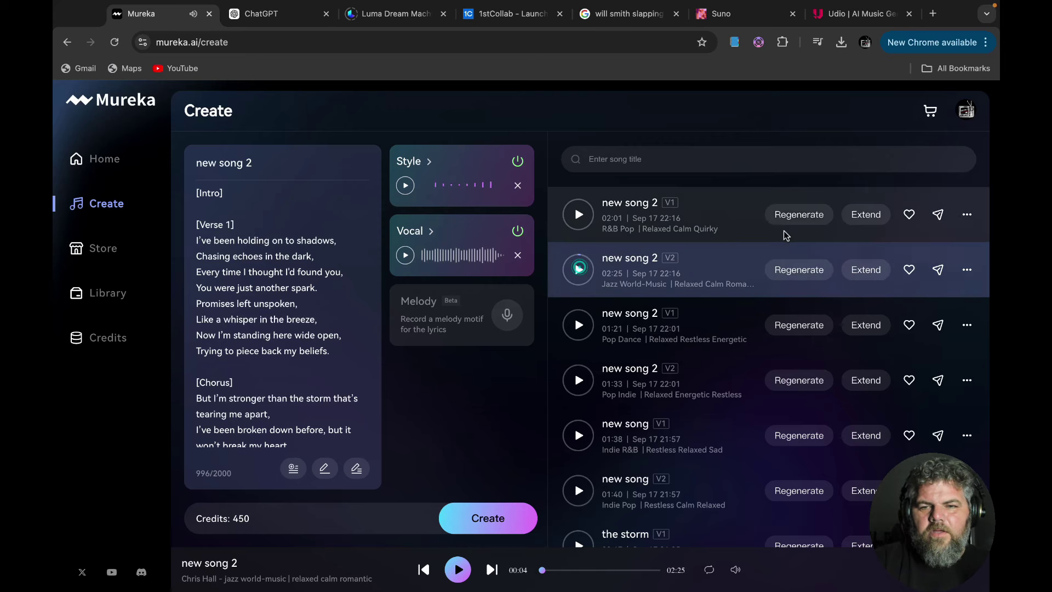
Step: Regenerate the jazz V2 take from 00:00 across most of the song, yielding V2.1 and V2.2
{"action": "left_click", "coordinate": [795, 269]}
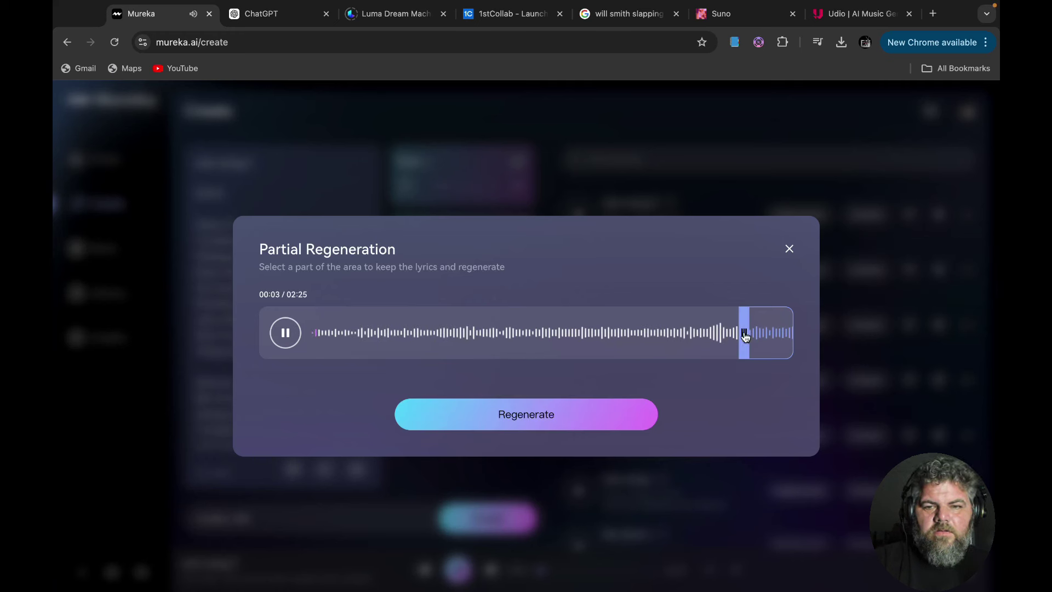
{"action": "mouse_move", "coordinate": [746, 343]}
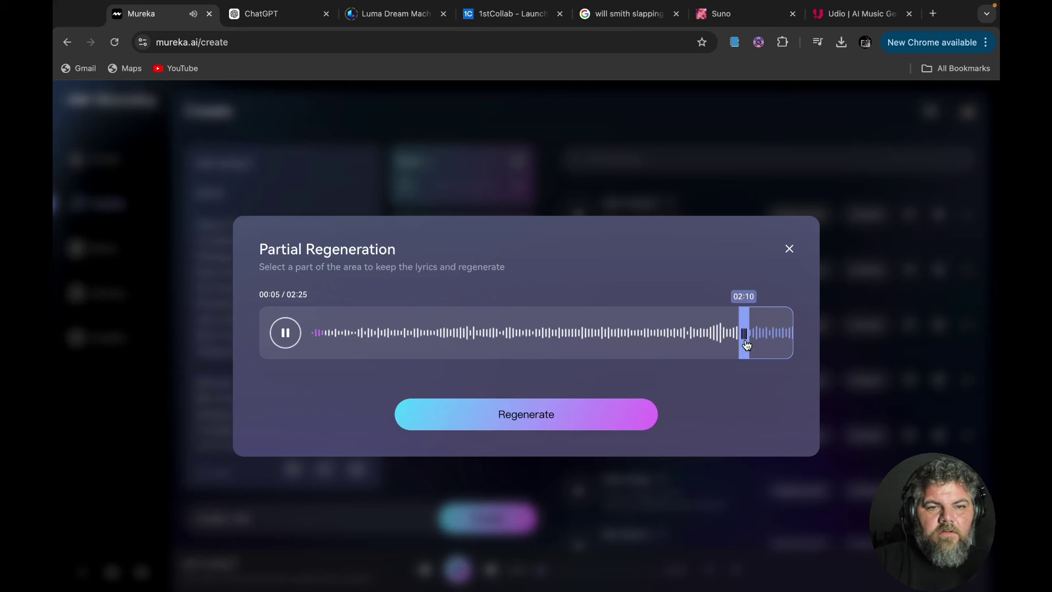
{"action": "left_click_drag", "start_coordinate": [746, 343], "coordinate": [311, 327]}
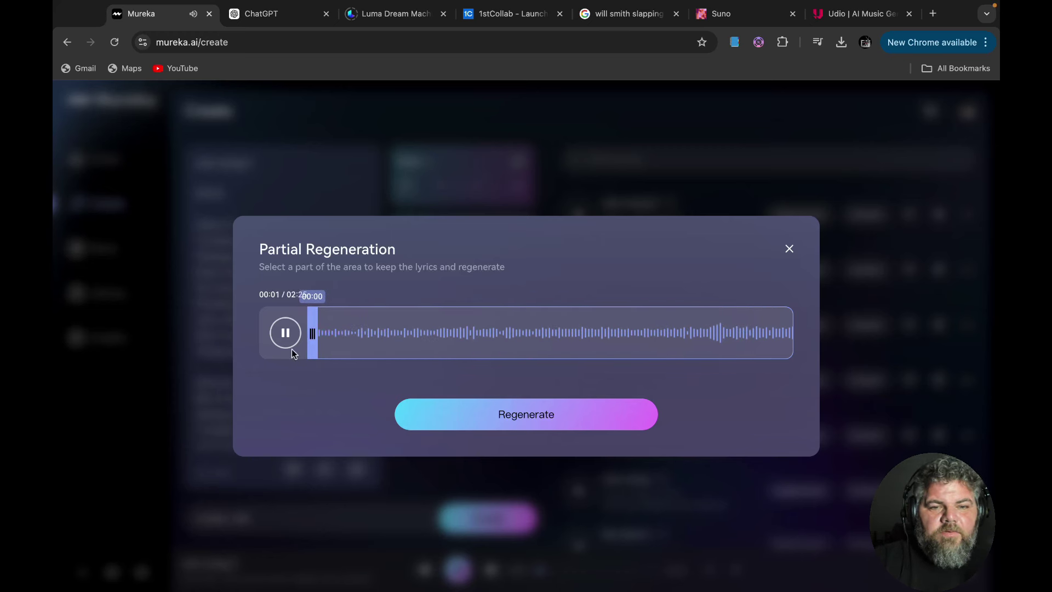
{"action": "left_click", "coordinate": [559, 421]}
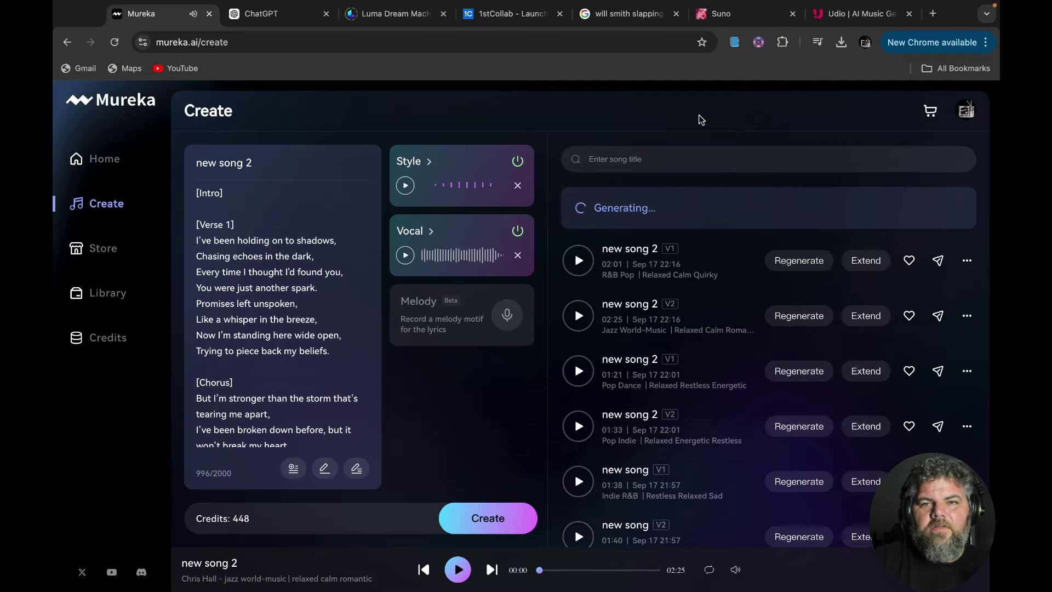
{"action": "mouse_move", "coordinate": [624, 6]}
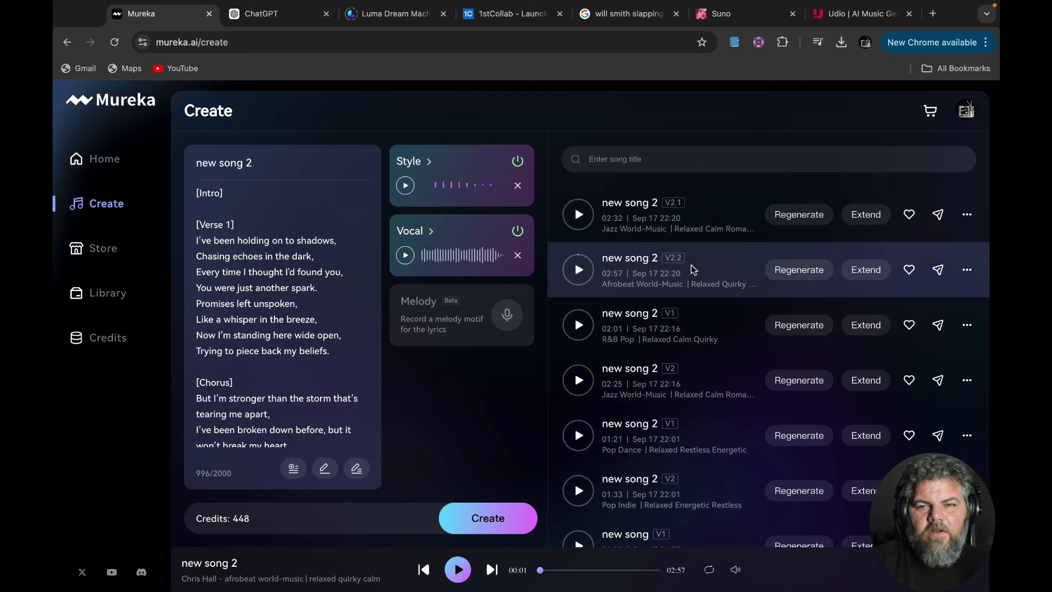
Step: Play the 02:32 V2.1 jazz regeneration and pause it at 01:01
{"action": "left_click", "coordinate": [667, 236]}
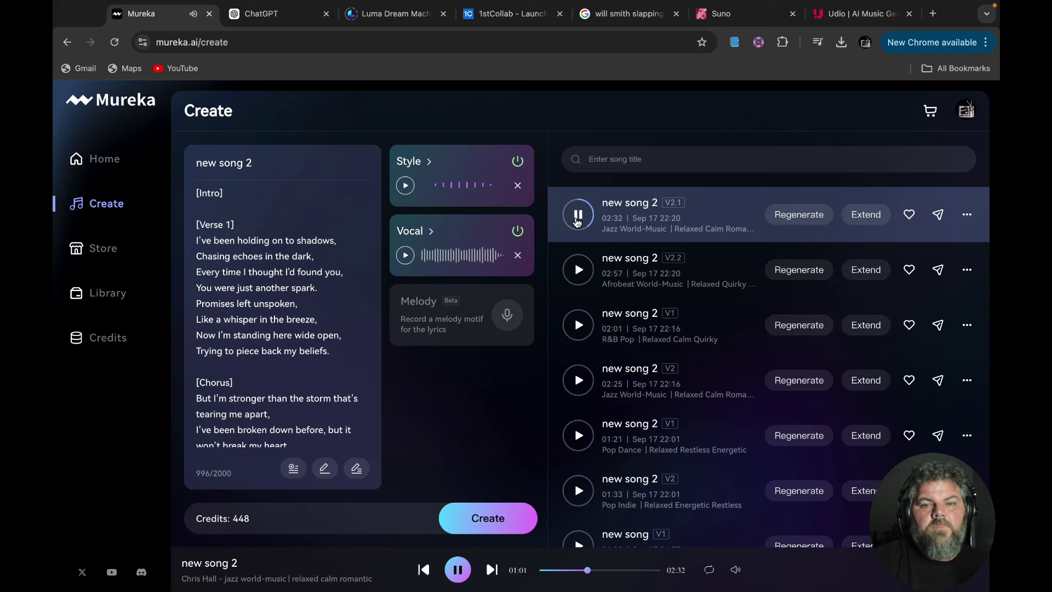
{"action": "left_click", "coordinate": [577, 218]}
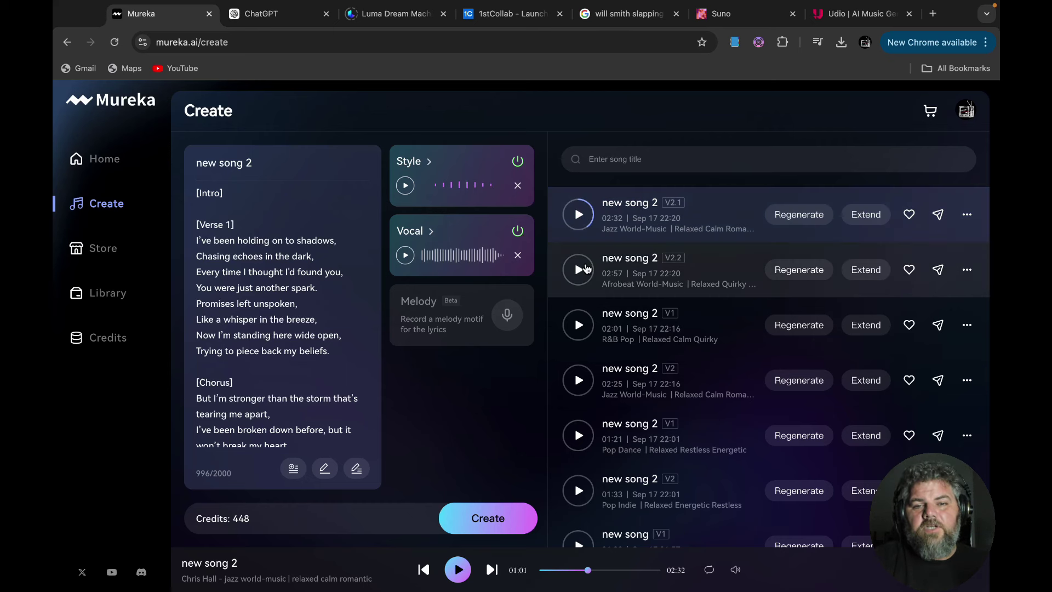
Step: Play the 02:57 Afrobeat take of new song 2 V2.2, pause it, and rewind to 01:02
{"action": "left_click", "coordinate": [580, 271]}
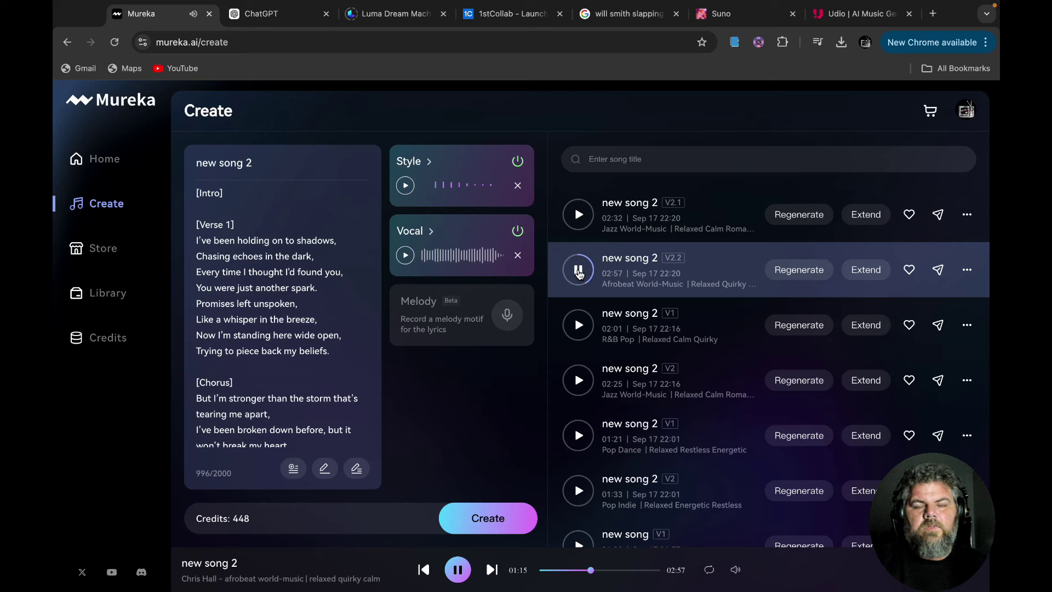
{"action": "left_click", "coordinate": [578, 270]}
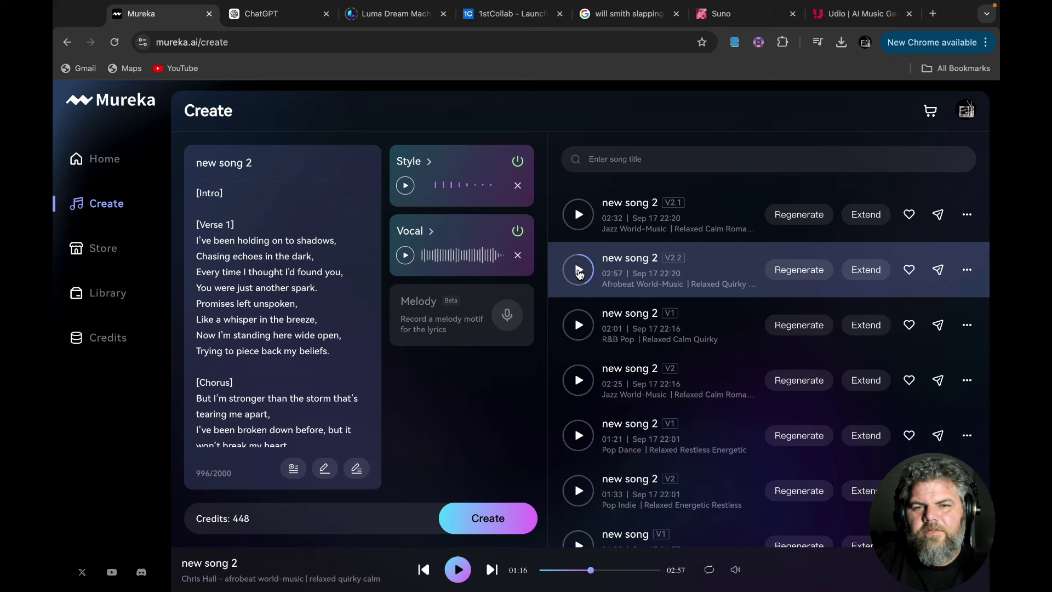
{"action": "left_click", "coordinate": [579, 273]}
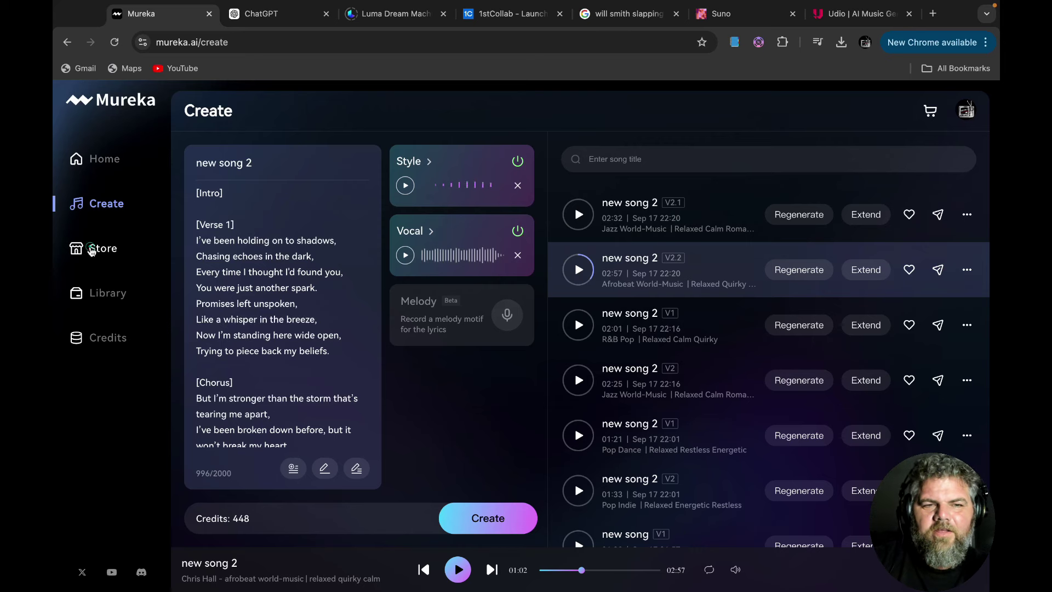
Step: Go to the Store and scroll down through tracks like 'Rise with Motivation' and 'Rainy Night Drive'
{"action": "left_click", "coordinate": [91, 249]}
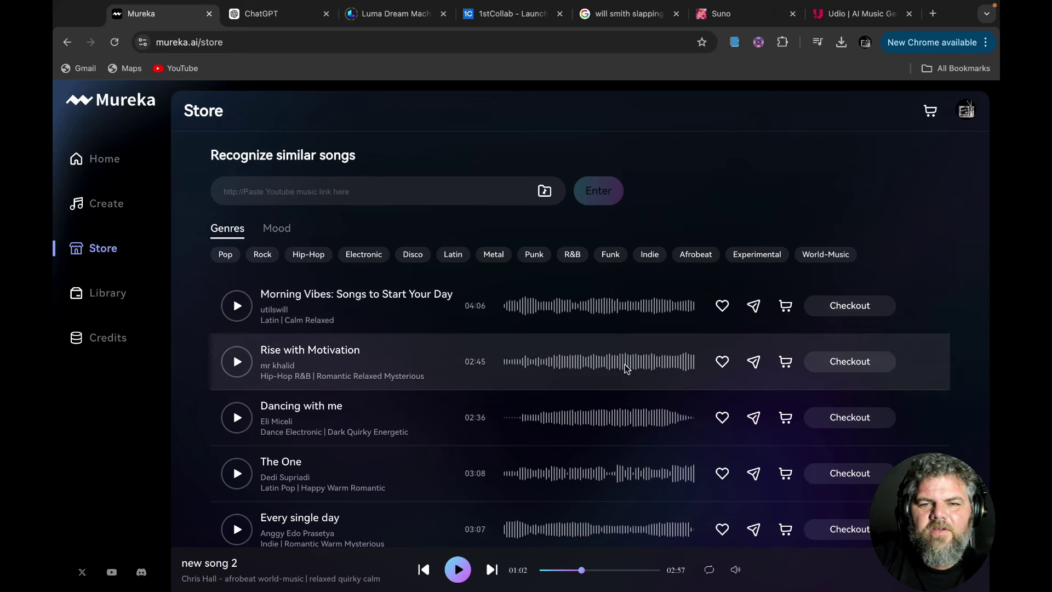
{"action": "scroll", "coordinate": [597, 422], "scroll_direction": "down", "scroll_amount": 4}
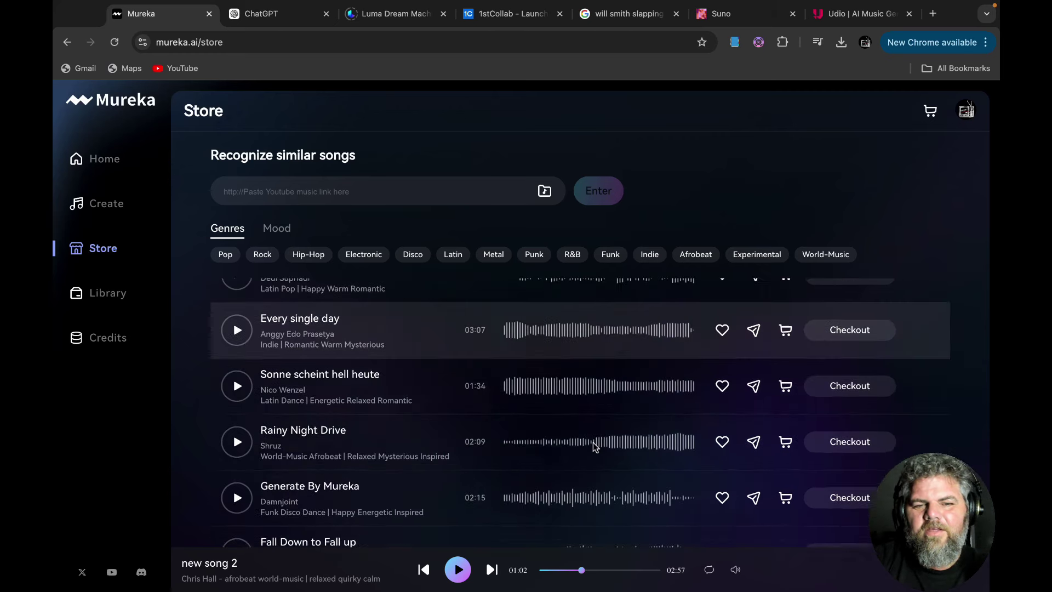
{"action": "scroll", "coordinate": [595, 446], "scroll_direction": "down", "scroll_amount": 4}
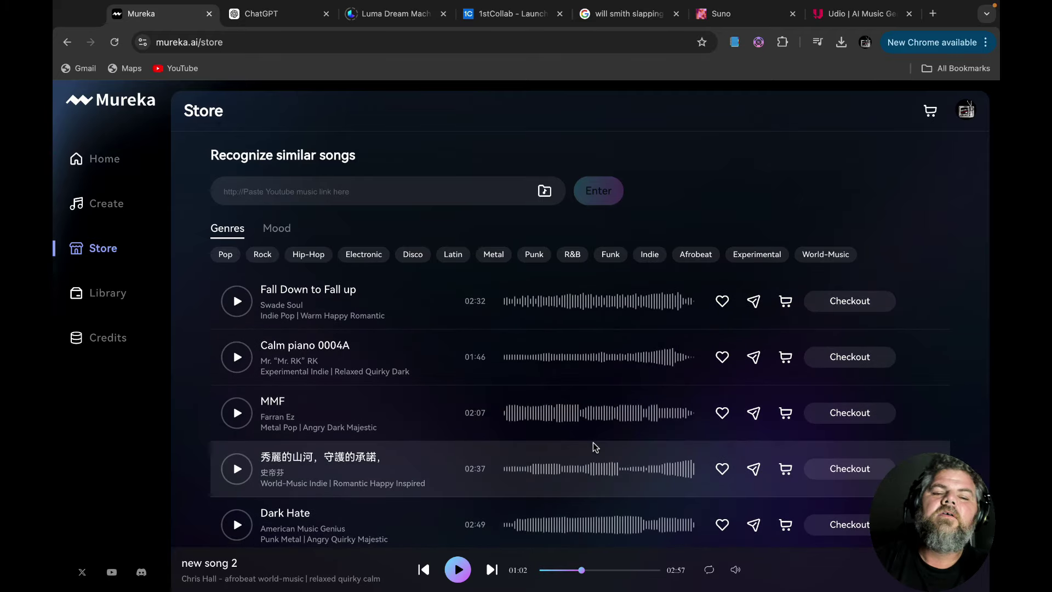
{"action": "scroll", "coordinate": [594, 446], "scroll_direction": "down", "scroll_amount": 2}
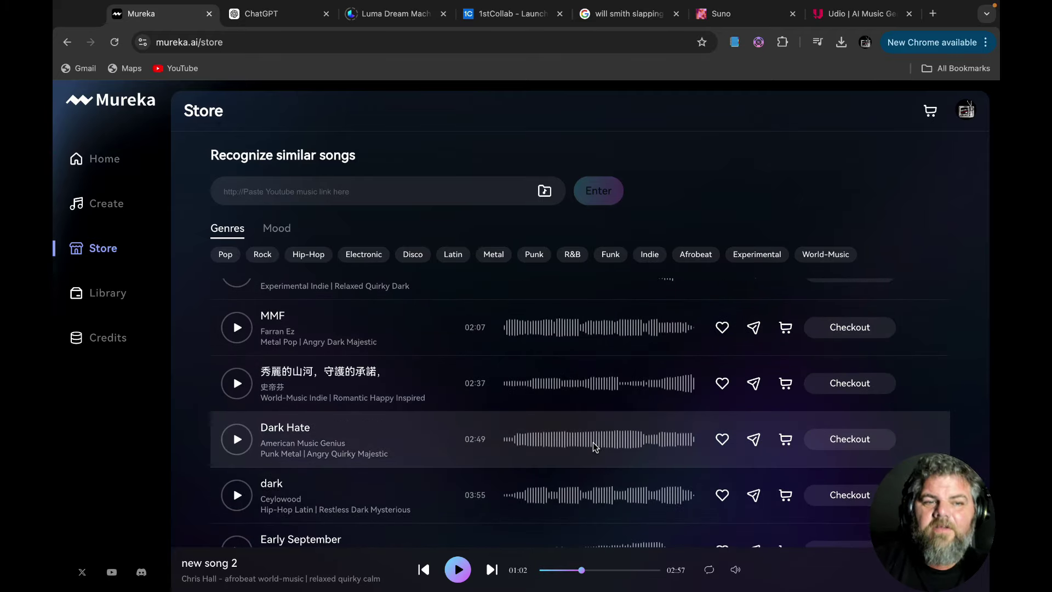
{"action": "scroll", "coordinate": [593, 442], "scroll_direction": "down", "scroll_amount": 5}
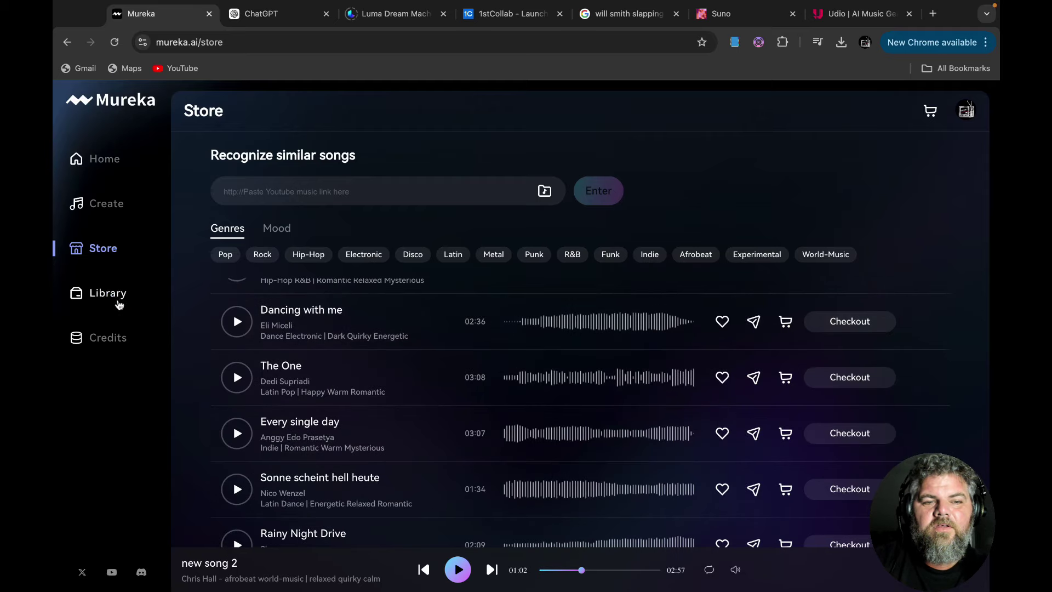
Step: In Library > My songs, bring up the ••• menu on the new song 2 V2.1 row
{"action": "left_click", "coordinate": [115, 298]}
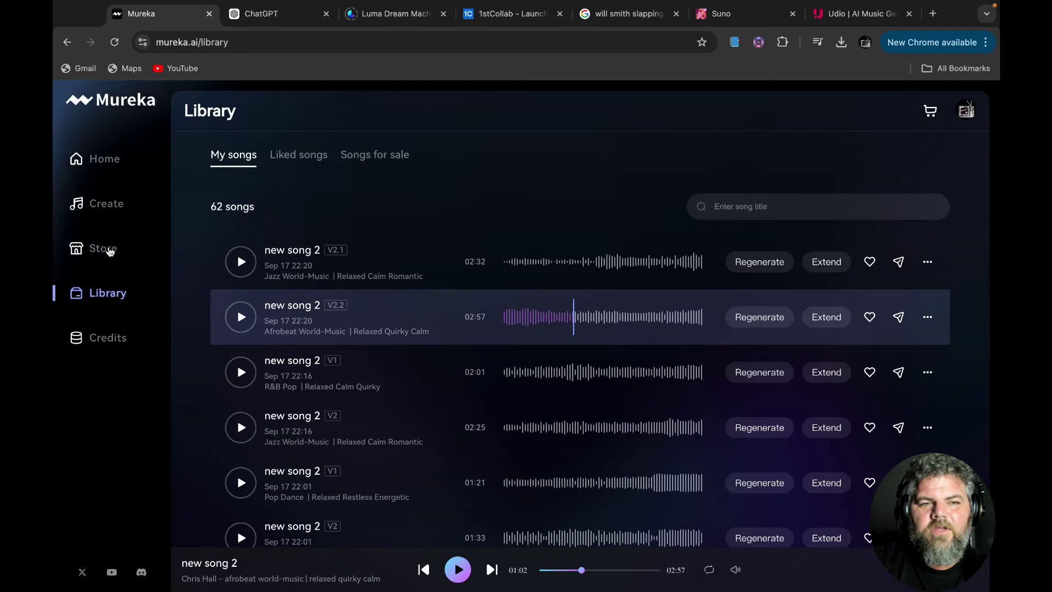
{"action": "left_click", "coordinate": [927, 265]}
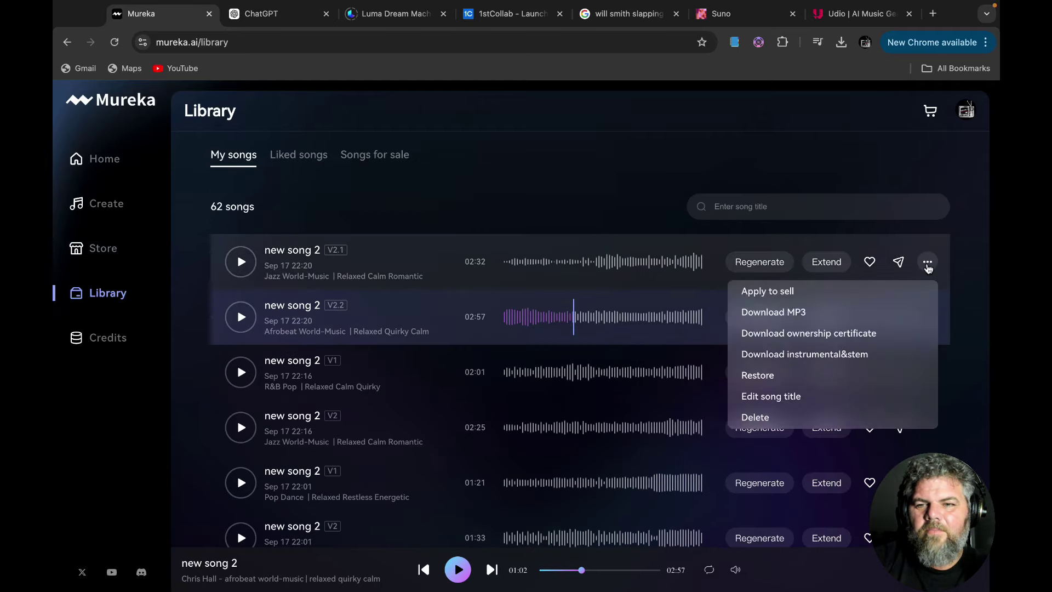